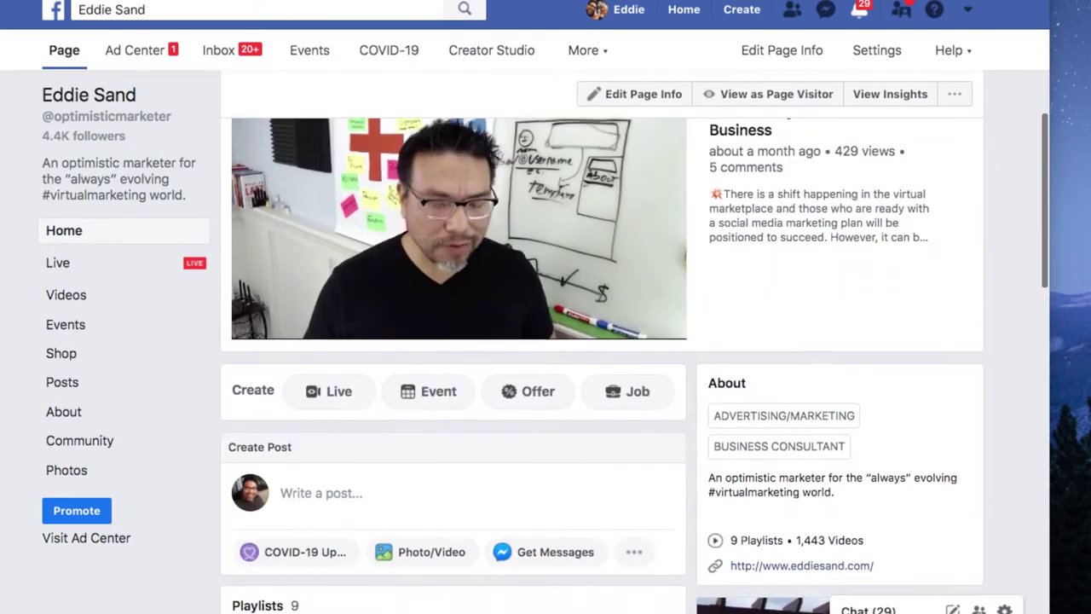
Browse the page's home feed, examining its playlists, videos, live broadcast, upcoming event and recent posts.
{"action": "scroll", "coordinate": [545, 341], "scroll_direction": "down", "scroll_amount": 5}
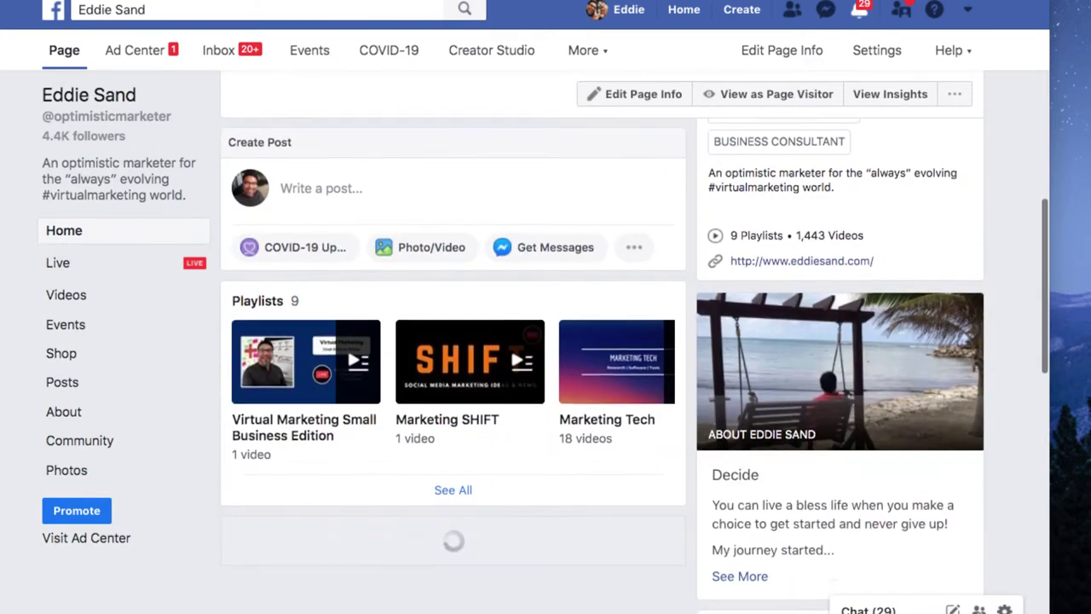
{"action": "scroll", "coordinate": [545, 341], "scroll_direction": "down", "scroll_amount": 10}
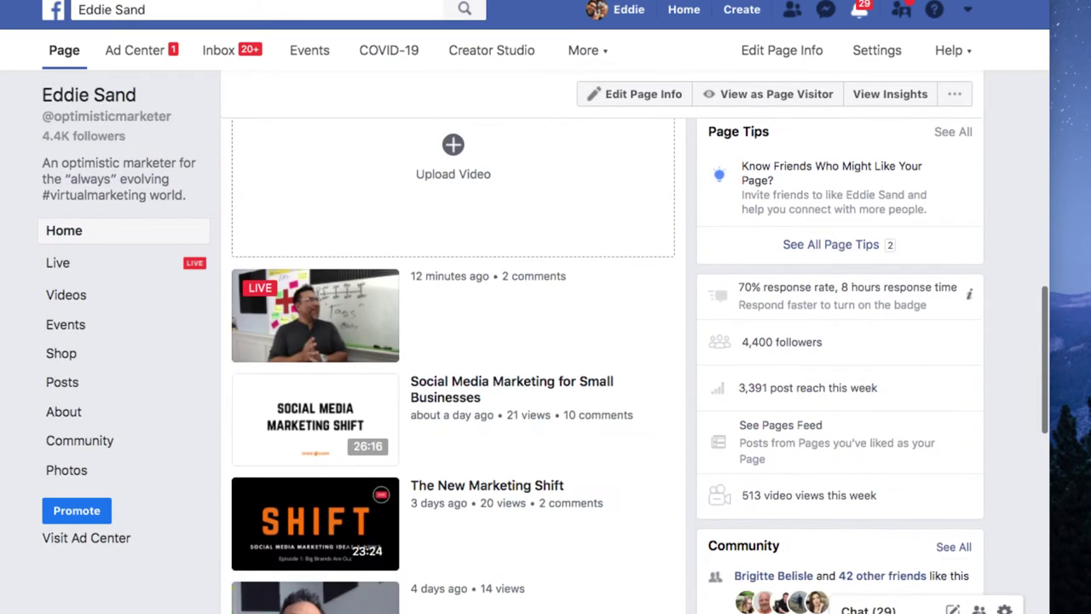
{"action": "scroll", "coordinate": [453, 340], "scroll_direction": "down", "scroll_amount": 4}
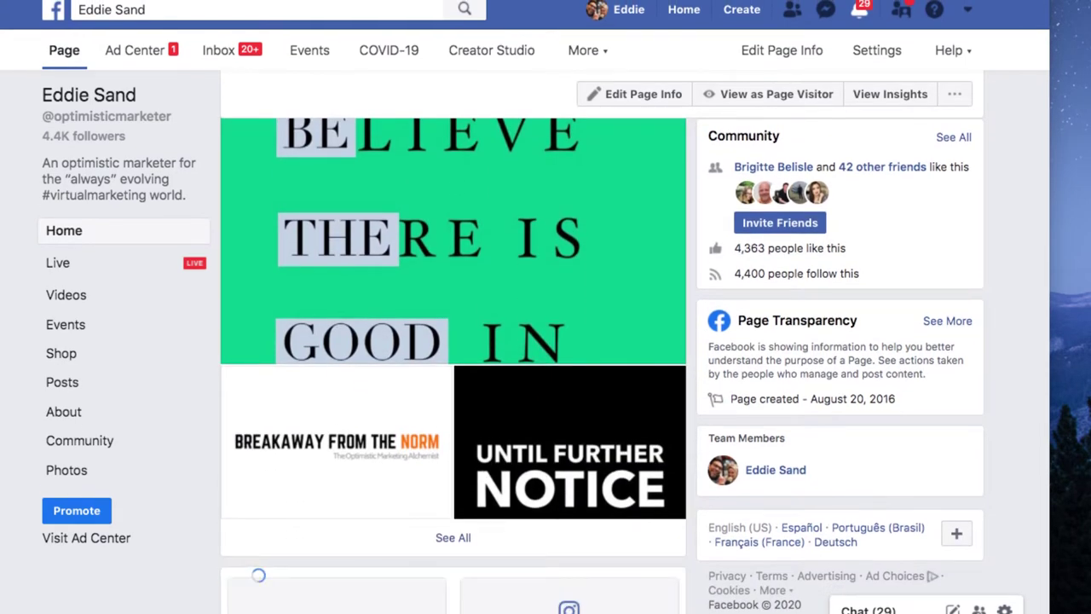
{"action": "scroll", "coordinate": [452, 341], "scroll_direction": "down", "scroll_amount": 4}
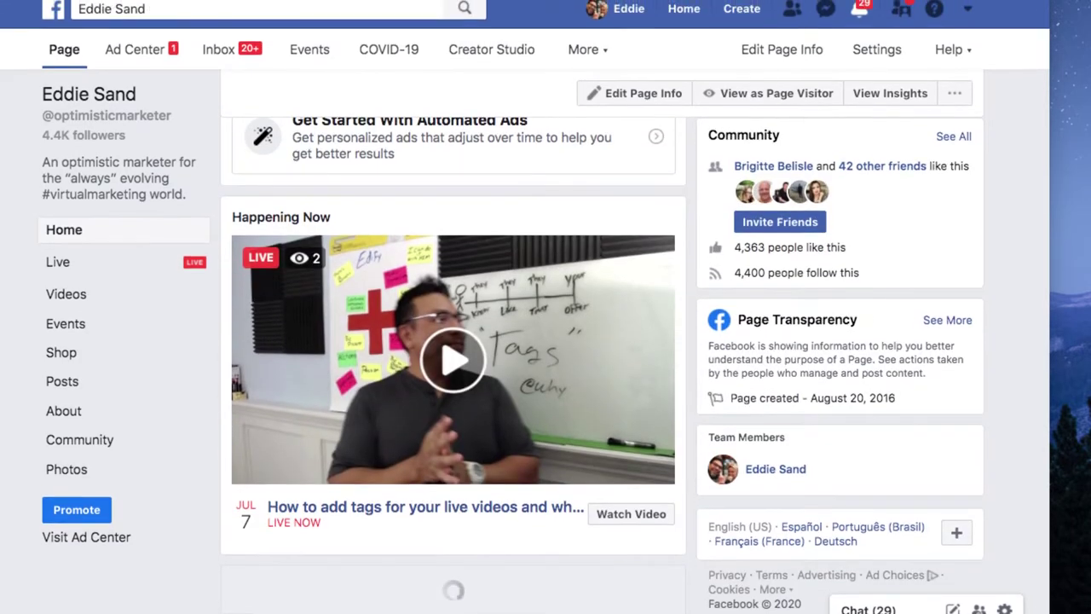
{"action": "scroll", "coordinate": [452, 341], "scroll_direction": "up", "scroll_amount": 2}
{"action": "scroll", "coordinate": [453, 341], "scroll_direction": "up", "scroll_amount": 2}
{"action": "scroll", "coordinate": [453, 341], "scroll_direction": "down", "scroll_amount": 4}
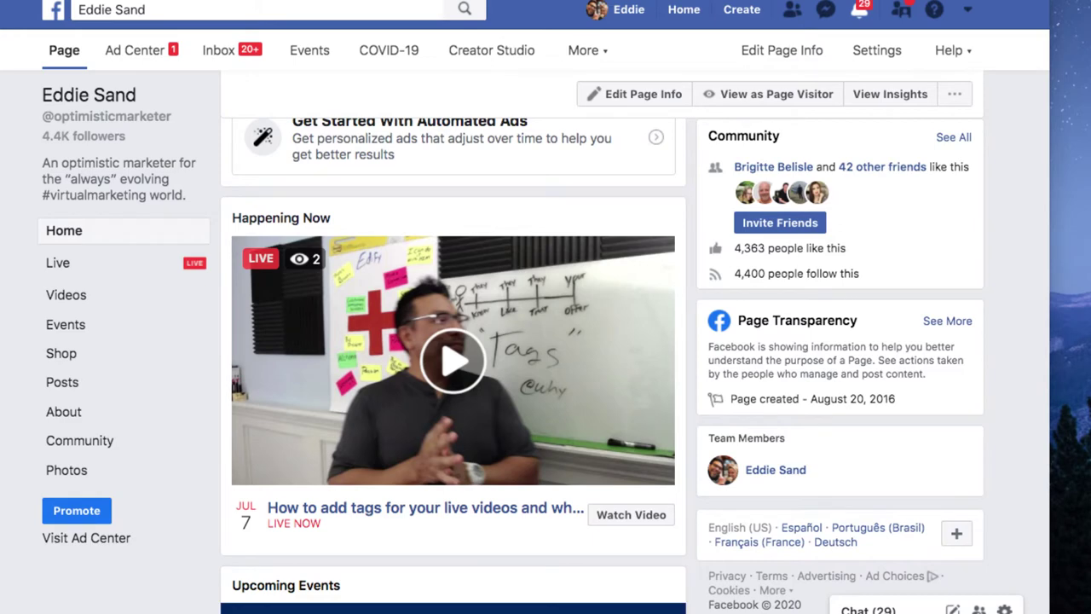
{"action": "scroll", "coordinate": [452, 367], "scroll_direction": "down", "scroll_amount": 9}
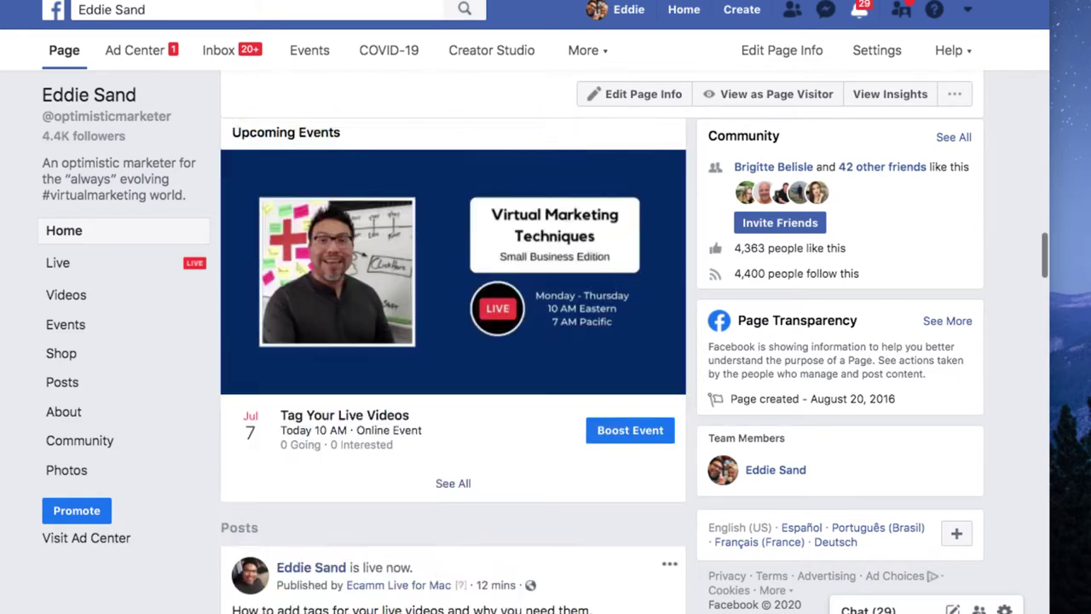
{"action": "scroll", "coordinate": [452, 366], "scroll_direction": "down", "scroll_amount": 20}
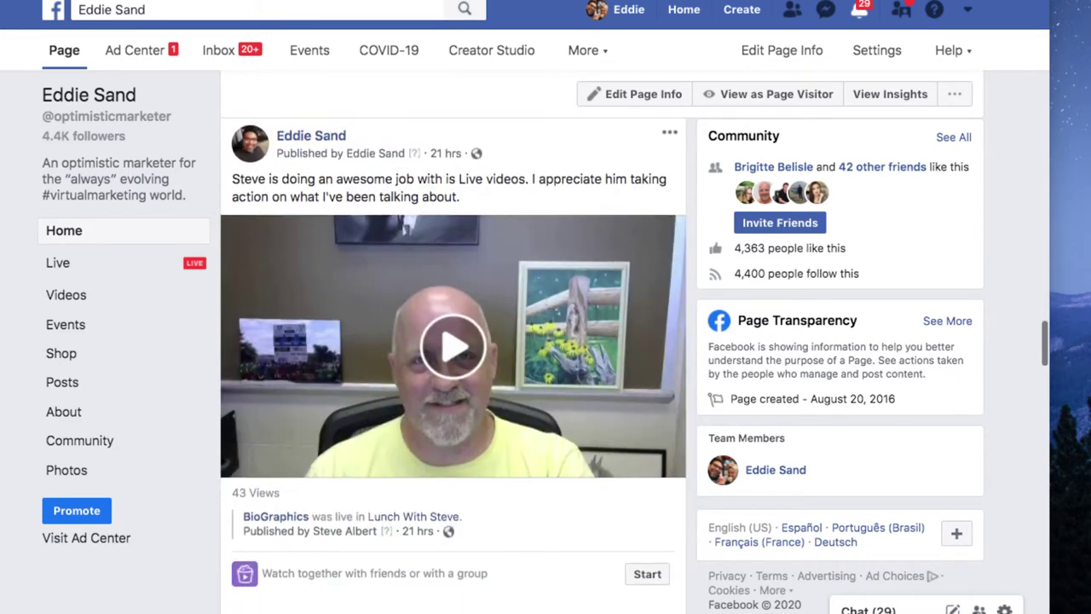
{"action": "scroll", "coordinate": [452, 366], "scroll_direction": "down", "scroll_amount": 3}
{"action": "scroll", "coordinate": [453, 366], "scroll_direction": "up", "scroll_amount": 15}
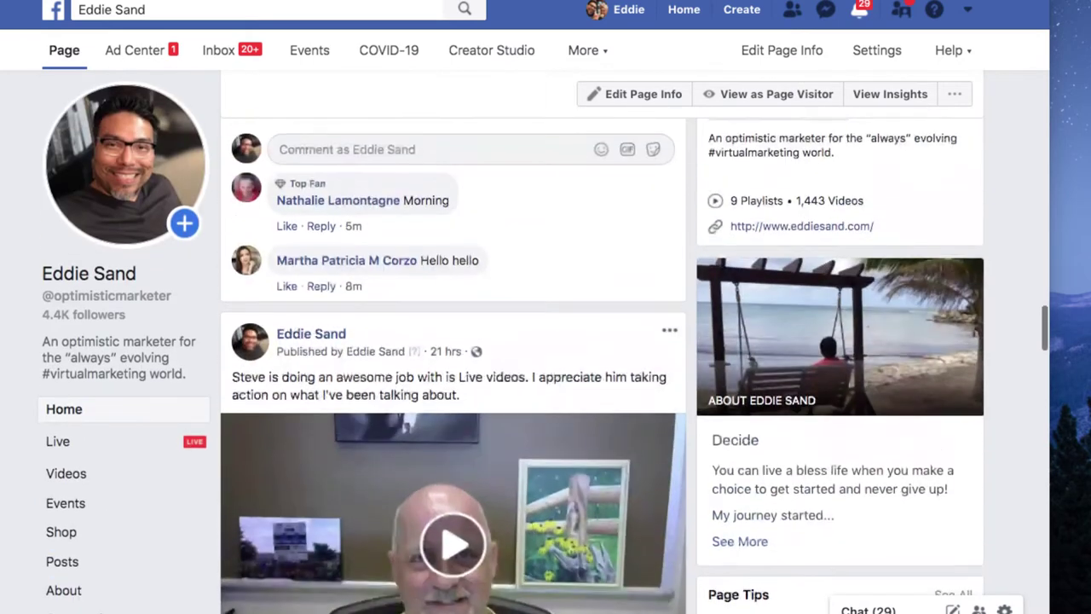
Examine the shared live video post and the "Social Media Marketing Shift" video post, including their text and engagement sections.
{"action": "scroll", "coordinate": [452, 366], "scroll_direction": "down", "scroll_amount": 2}
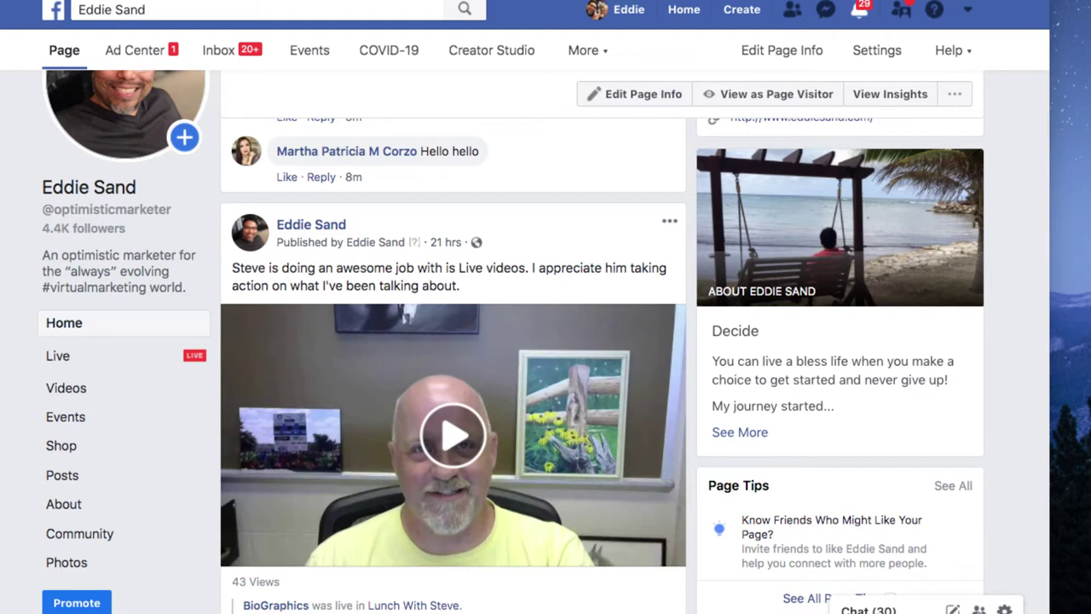
{"action": "scroll", "coordinate": [546, 341], "scroll_direction": "down", "scroll_amount": 2}
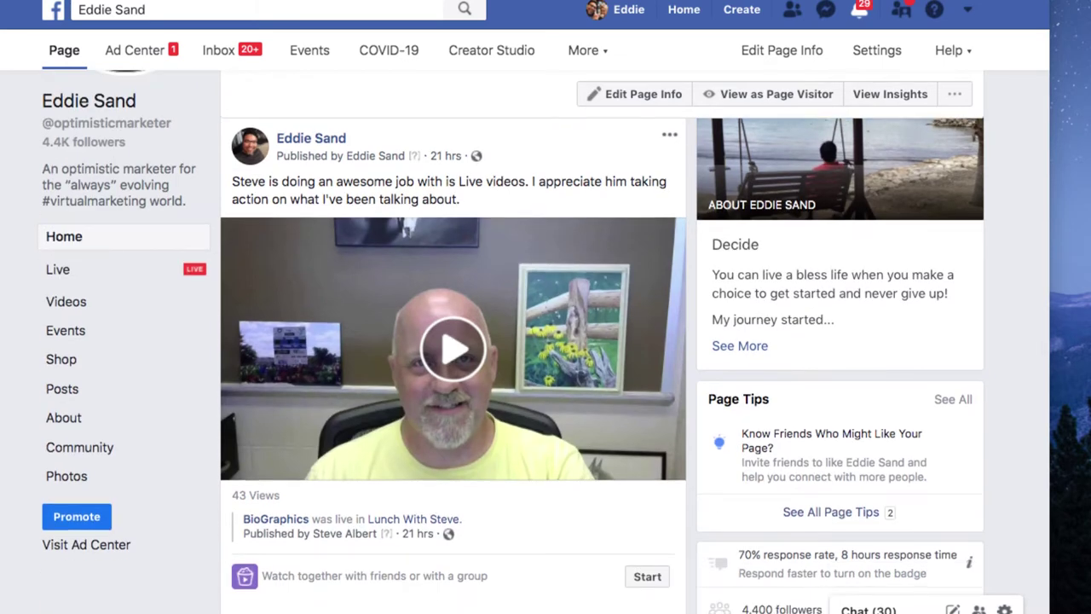
{"action": "scroll", "coordinate": [546, 341], "scroll_direction": "down", "scroll_amount": 2}
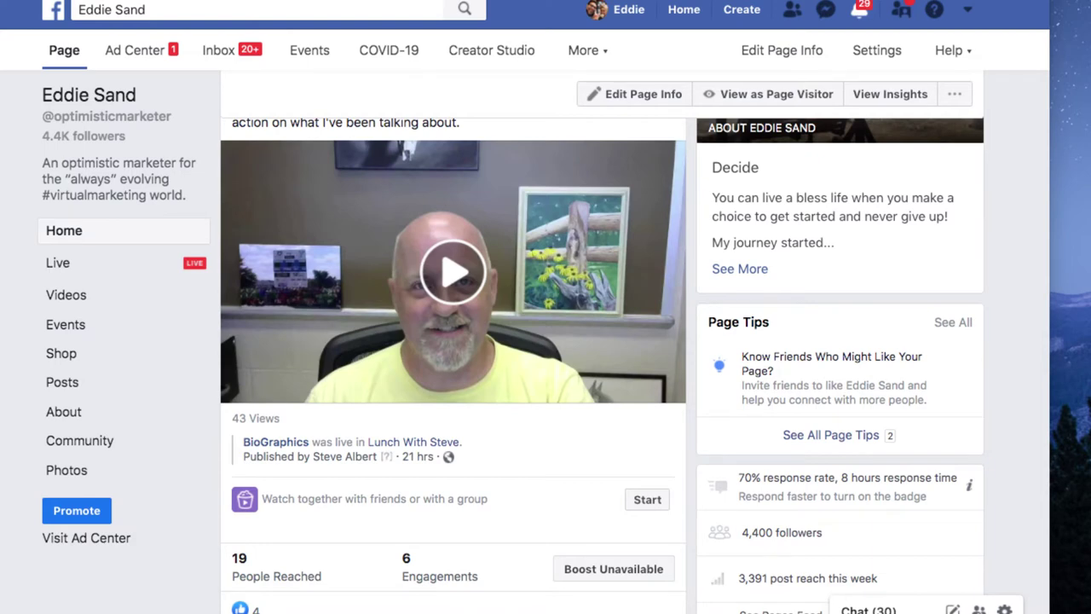
{"action": "scroll", "coordinate": [546, 341], "scroll_direction": "down", "scroll_amount": 8}
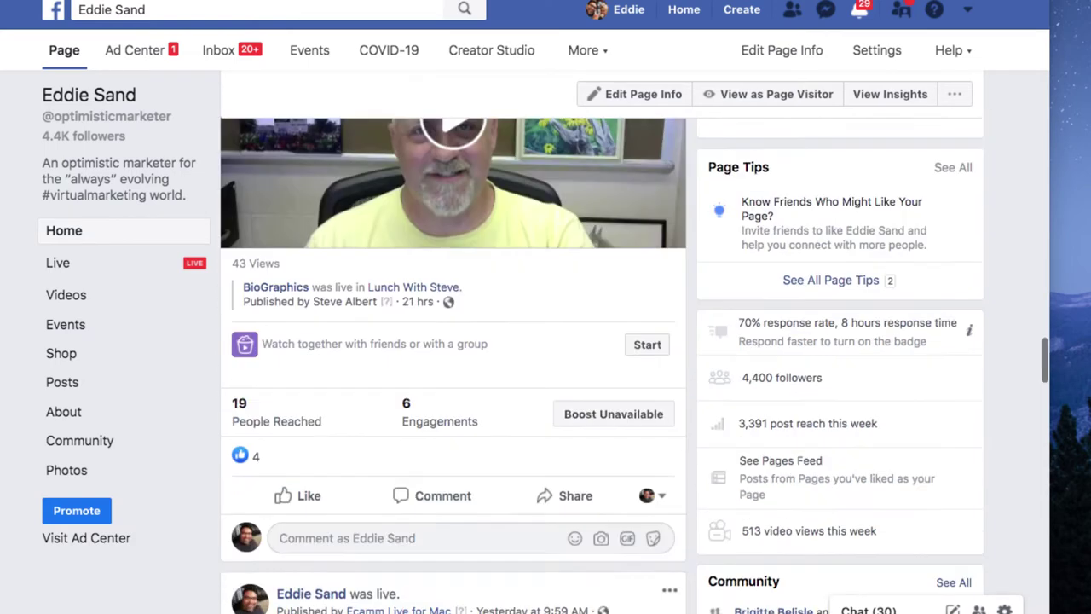
{"action": "scroll", "coordinate": [545, 340], "scroll_direction": "up", "scroll_amount": 2}
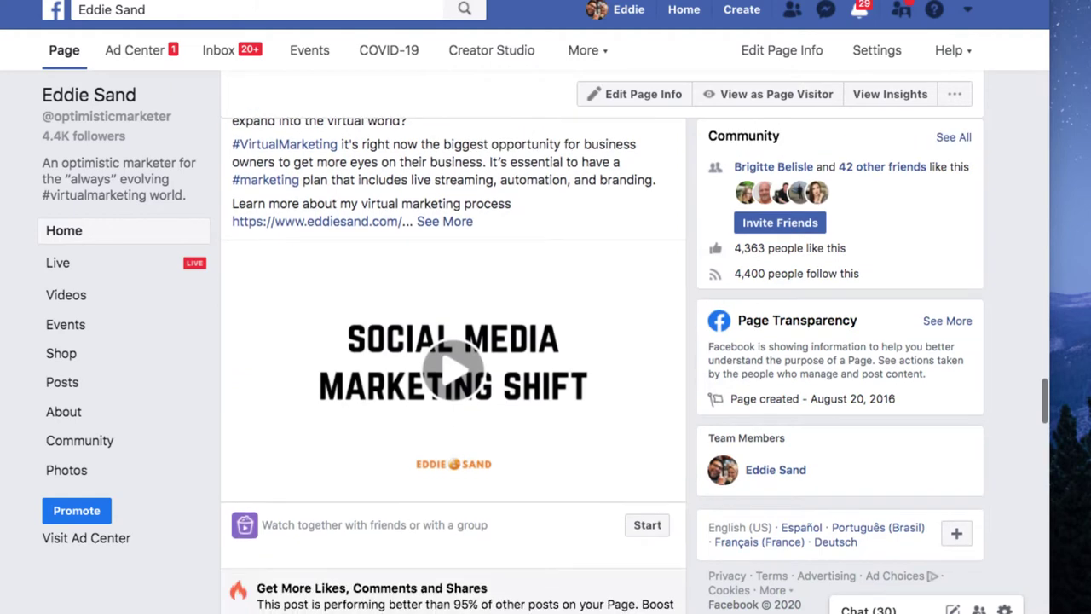
{"action": "scroll", "coordinate": [545, 341], "scroll_direction": "down", "scroll_amount": 3}
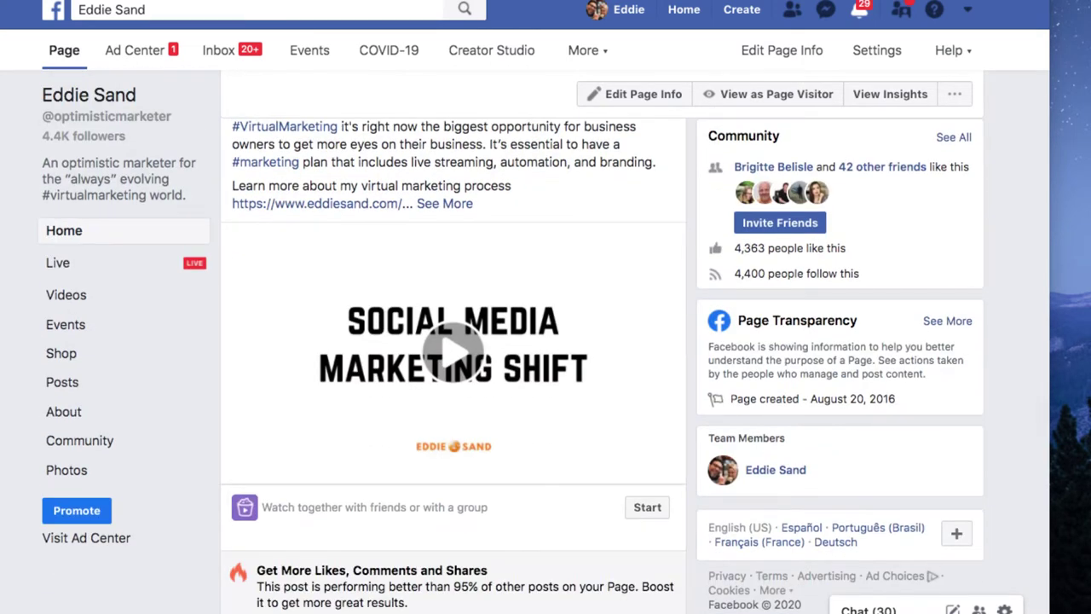
{"action": "scroll", "coordinate": [479, 317], "scroll_direction": "up", "scroll_amount": 2}
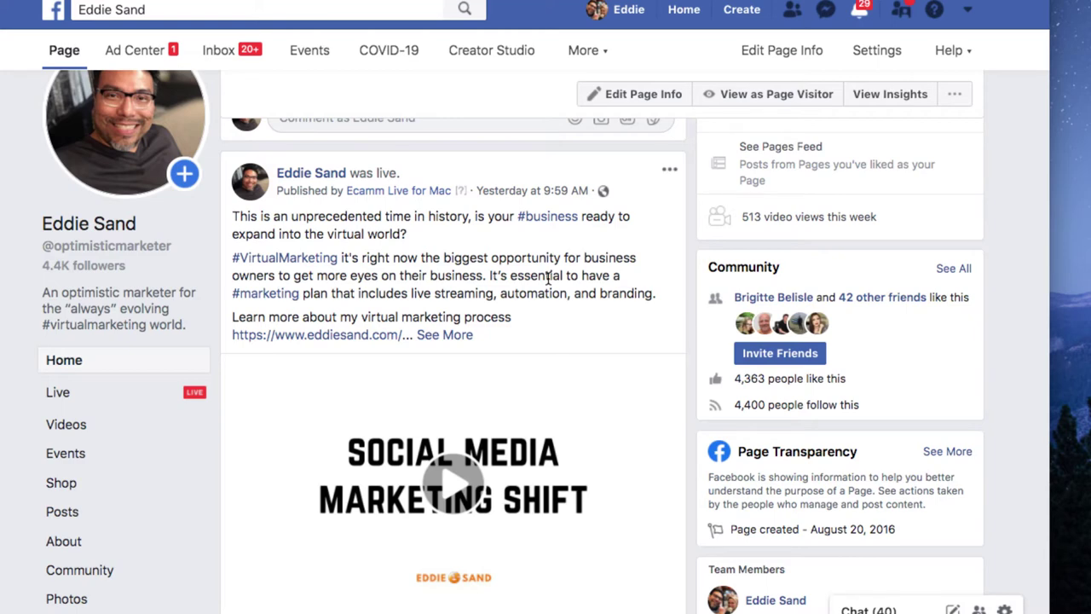
{"action": "scroll", "coordinate": [533, 282], "scroll_direction": "down", "scroll_amount": 4}
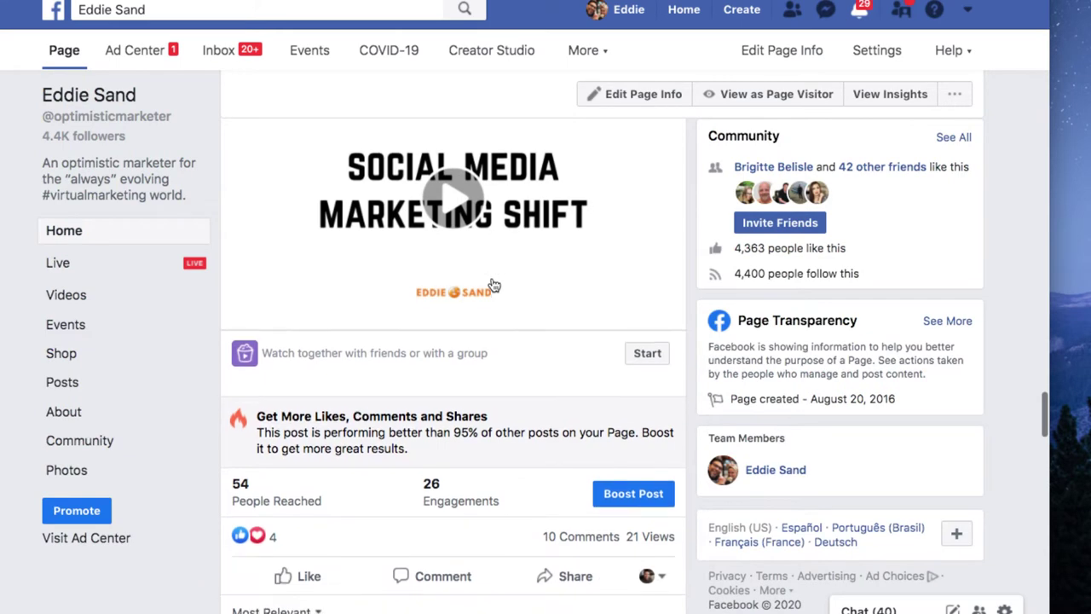
{"action": "scroll", "coordinate": [512, 282], "scroll_direction": "up", "scroll_amount": 3}
{"action": "scroll", "coordinate": [572, 248], "scroll_direction": "down", "scroll_amount": 1}
{"action": "scroll", "coordinate": [571, 248], "scroll_direction": "up", "scroll_amount": 1}
{"action": "scroll", "coordinate": [529, 394], "scroll_direction": "down", "scroll_amount": 4}
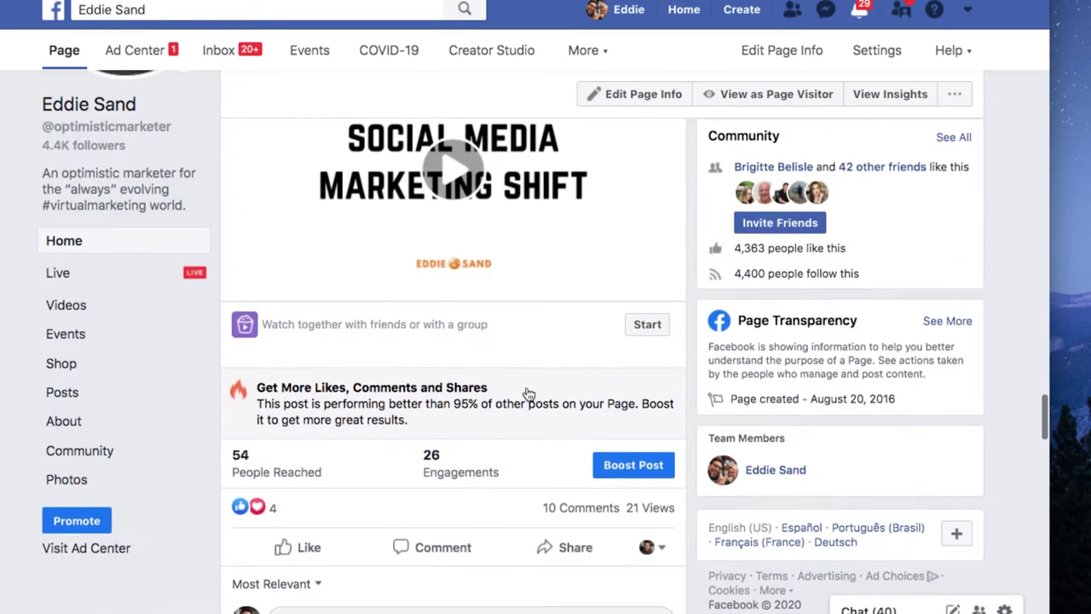
{"action": "scroll", "coordinate": [413, 489], "scroll_direction": "down", "scroll_amount": 1}
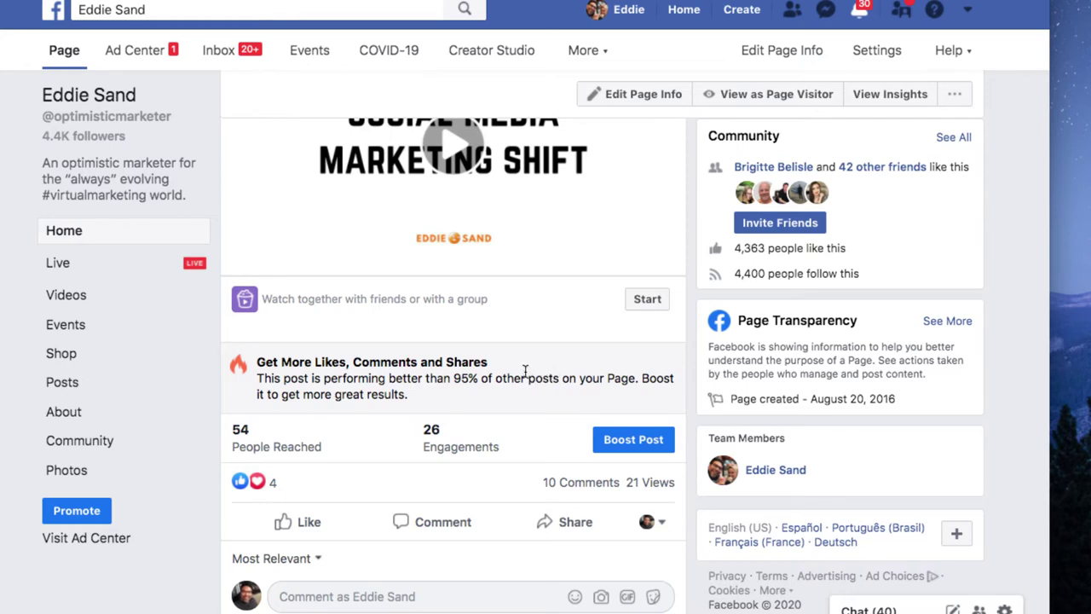
Open the "Social Media Marketing Shift" live video post for editing.
{"action": "scroll", "coordinate": [524, 370], "scroll_direction": "up", "scroll_amount": 8}
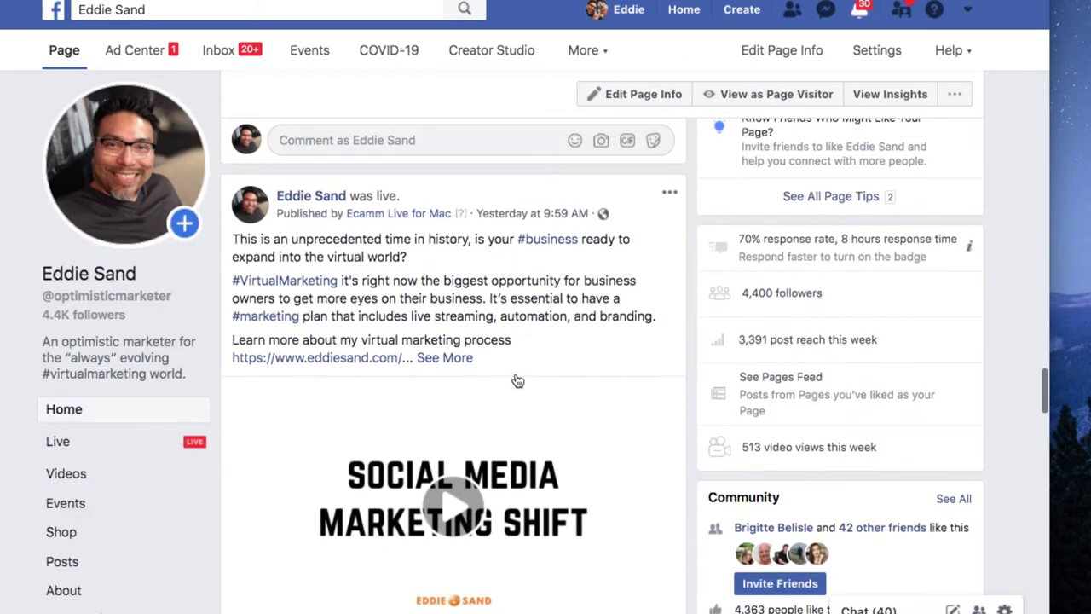
{"action": "left_click", "coordinate": [669, 193]}
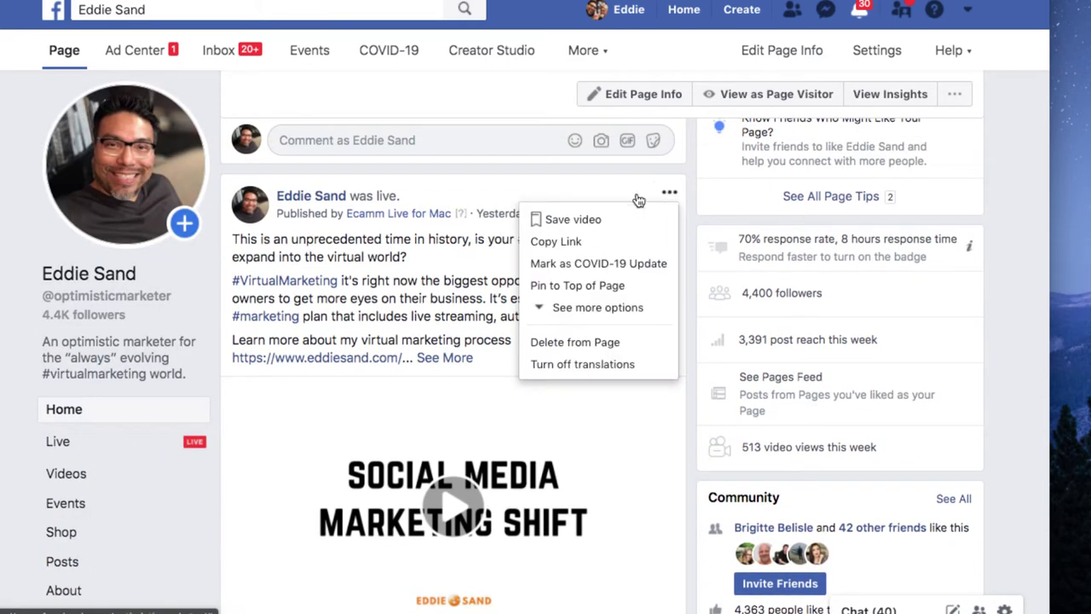
{"action": "left_click", "coordinate": [537, 311]}
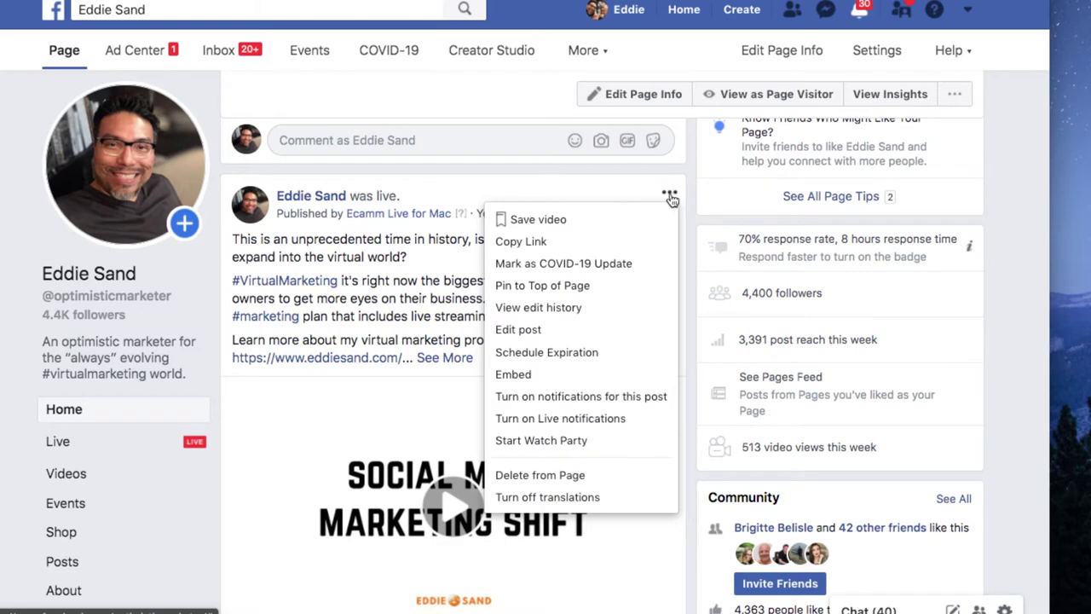
{"action": "left_click", "coordinate": [528, 336]}
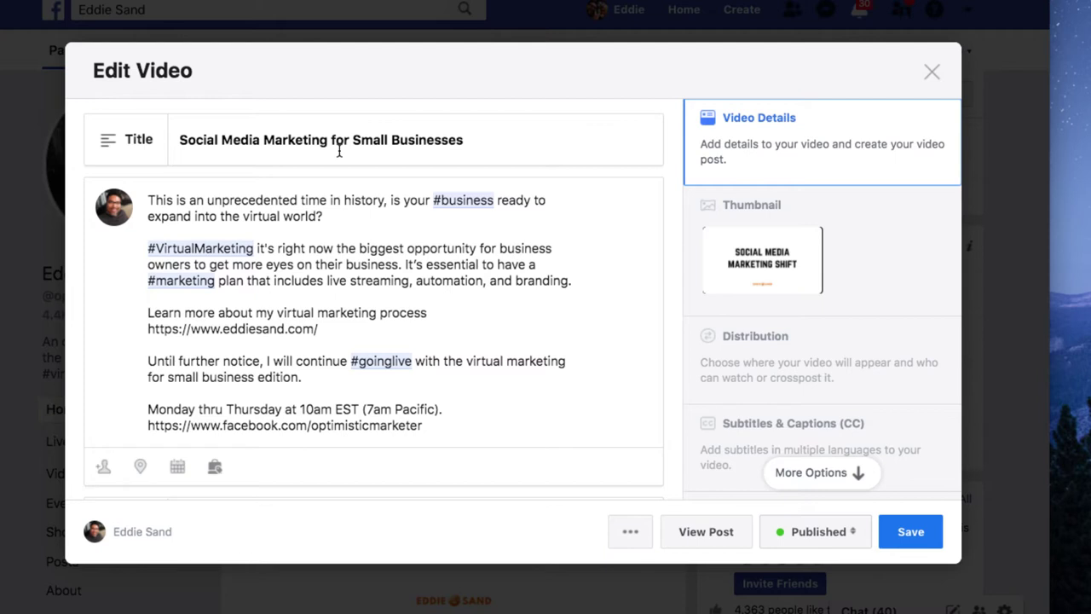
Review the video's title, description with hashtags and links, and its assigned tags.
{"action": "left_click", "coordinate": [177, 143]}
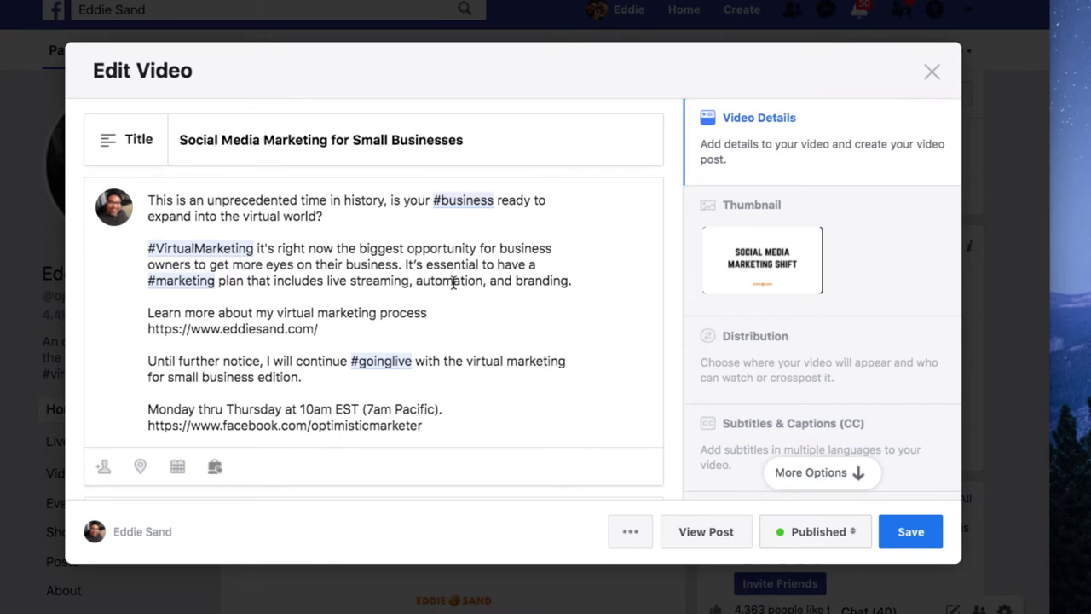
{"action": "scroll", "coordinate": [452, 281], "scroll_direction": "down", "scroll_amount": 1}
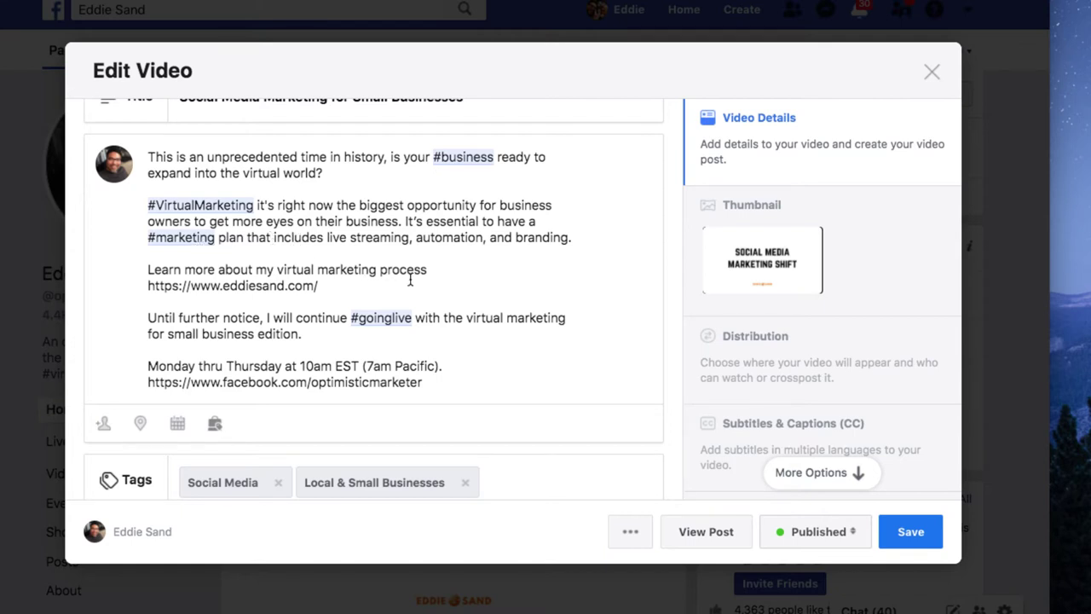
{"action": "scroll", "coordinate": [415, 279], "scroll_direction": "down", "scroll_amount": 3}
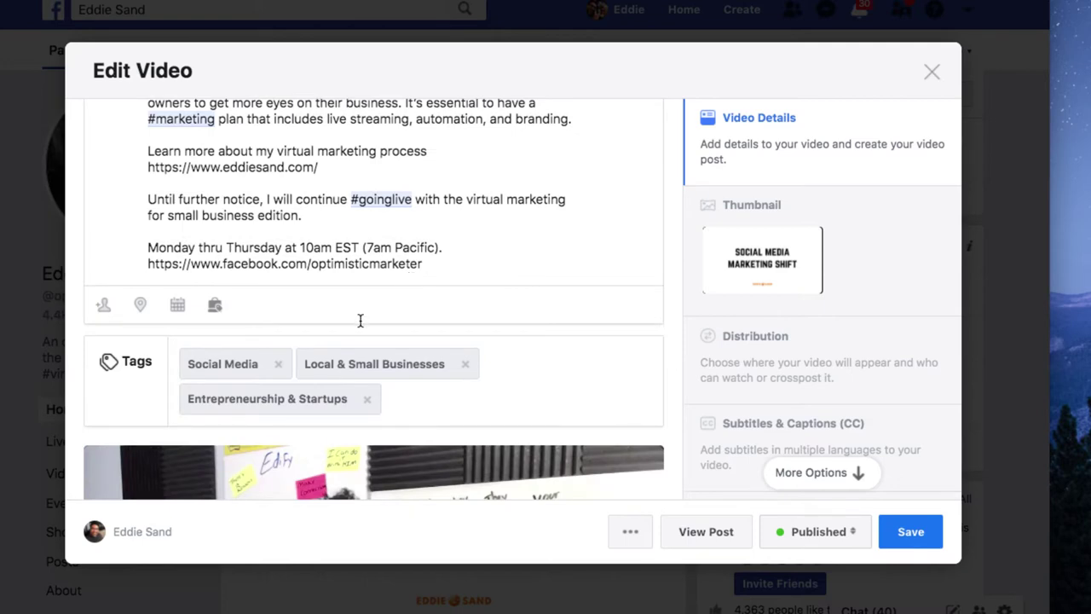
{"action": "scroll", "coordinate": [360, 321], "scroll_direction": "down", "scroll_amount": 1}
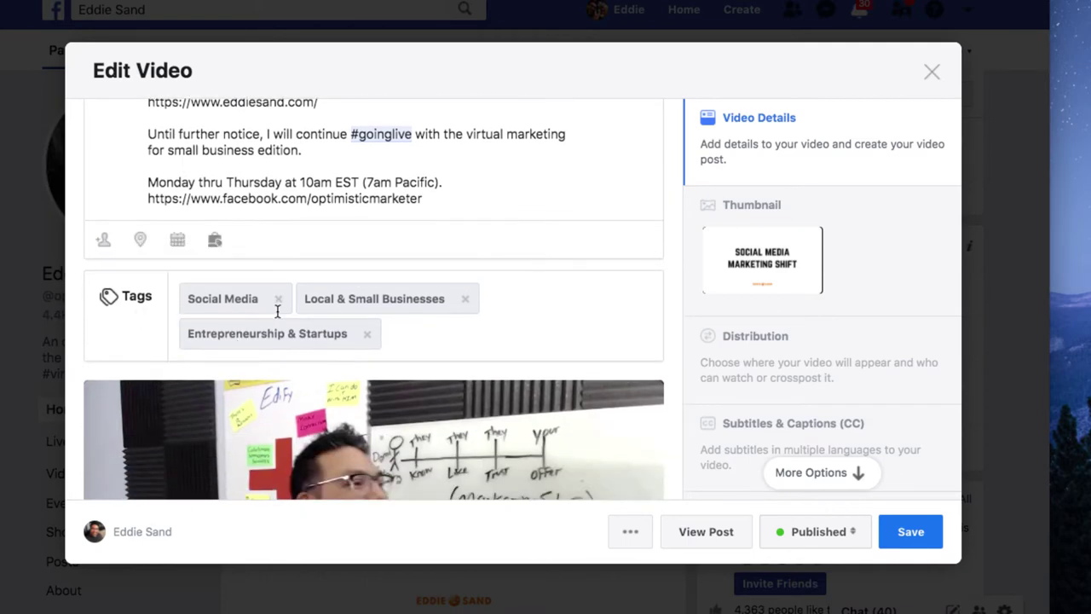
{"action": "scroll", "coordinate": [382, 302], "scroll_direction": "up", "scroll_amount": 5}
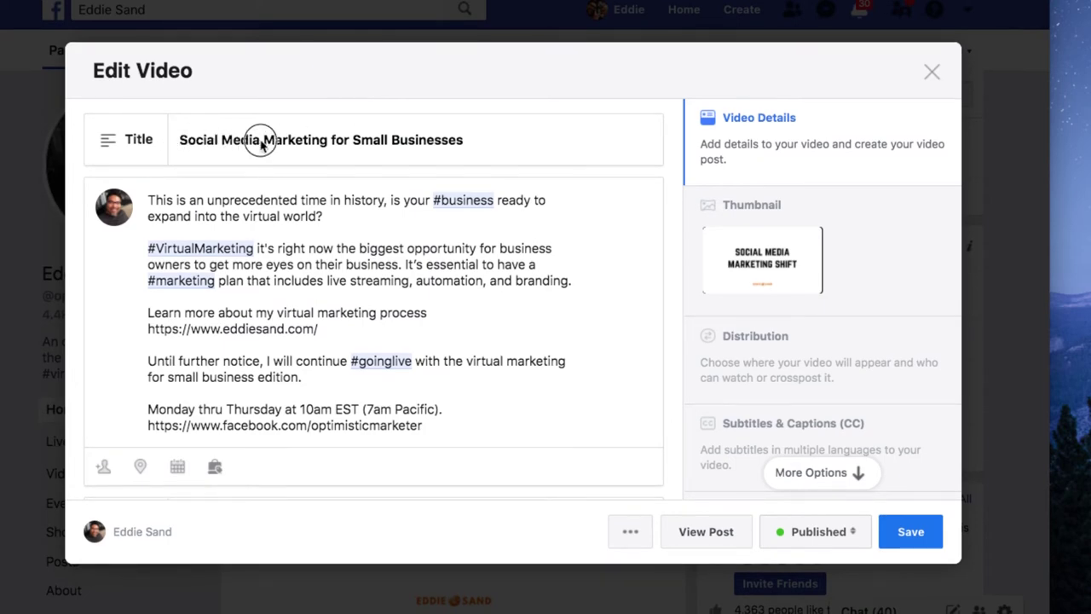
{"action": "scroll", "coordinate": [320, 248], "scroll_direction": "down", "scroll_amount": 4}
{"action": "scroll", "coordinate": [394, 272], "scroll_direction": "up", "scroll_amount": 2}
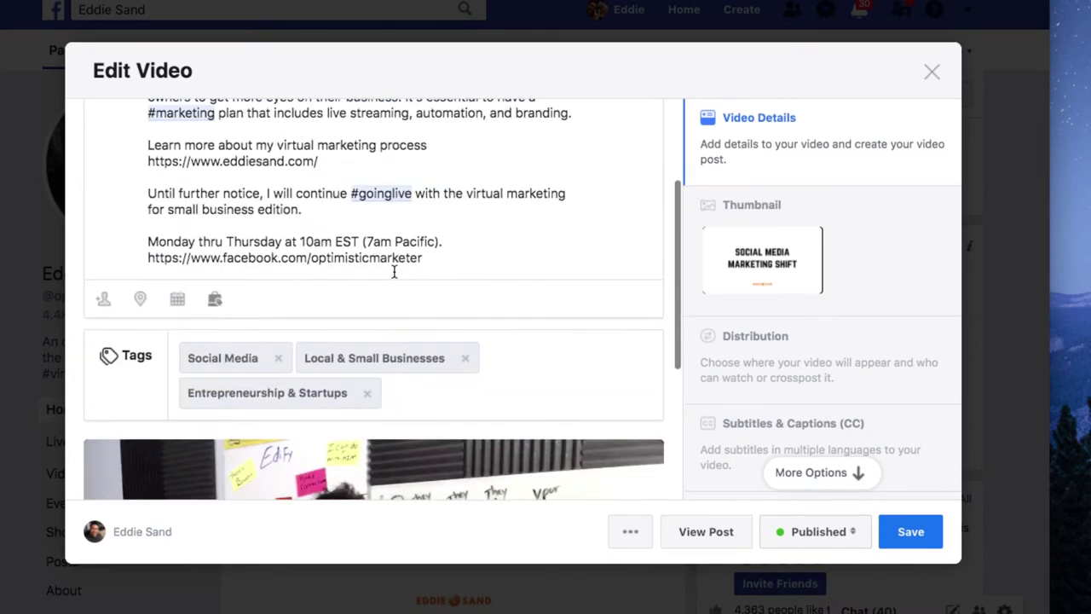
{"action": "scroll", "coordinate": [448, 280], "scroll_direction": "down", "scroll_amount": 2}
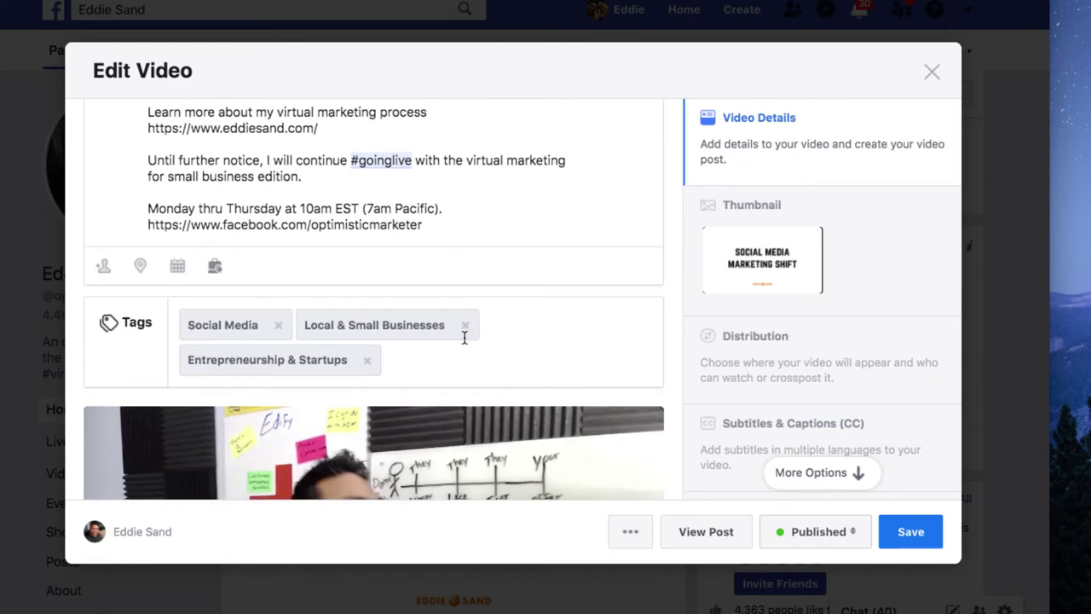
Remove the video tags Entrepreneurship & Startups, Local & Small Businesses and Social Media.
{"action": "left_click", "coordinate": [367, 362]}
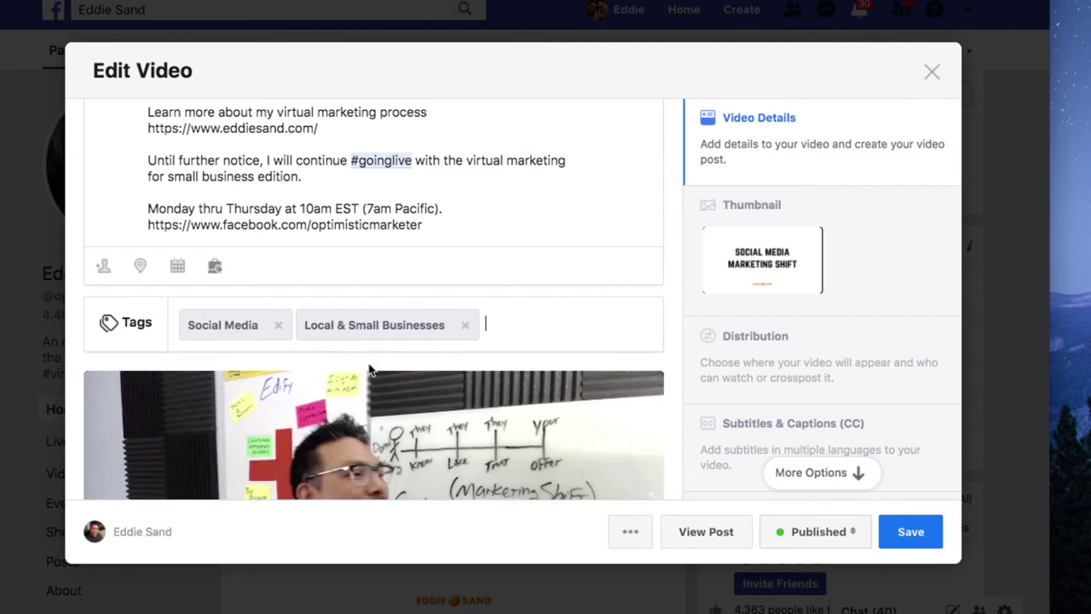
{"action": "left_click", "coordinate": [464, 324]}
{"action": "left_click", "coordinate": [279, 327]}
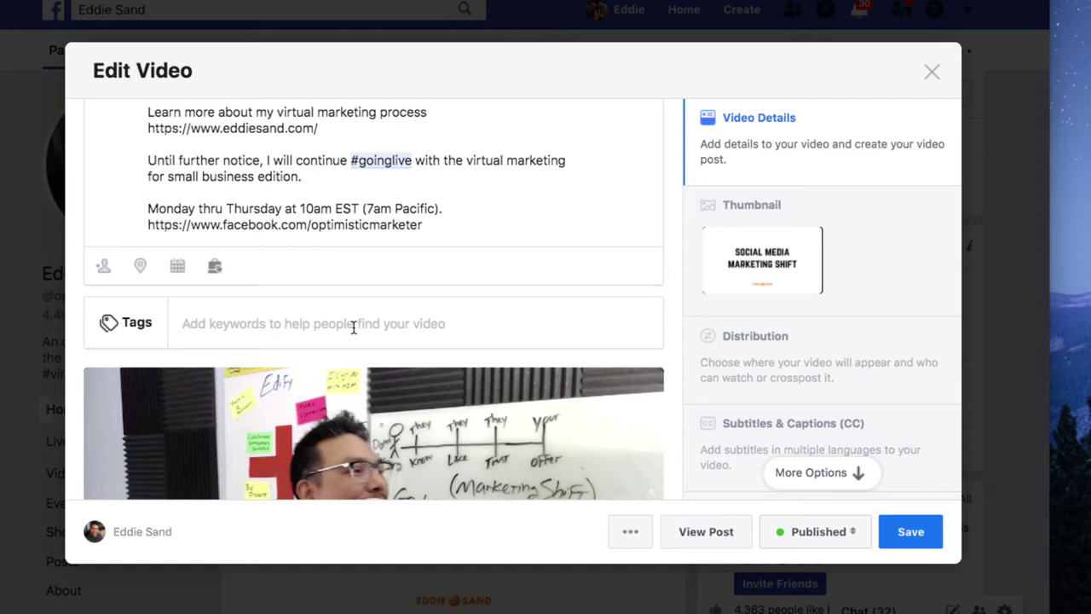
Look up tag suggestions for "social" and clear the entry.
{"action": "type", "text": "so"}
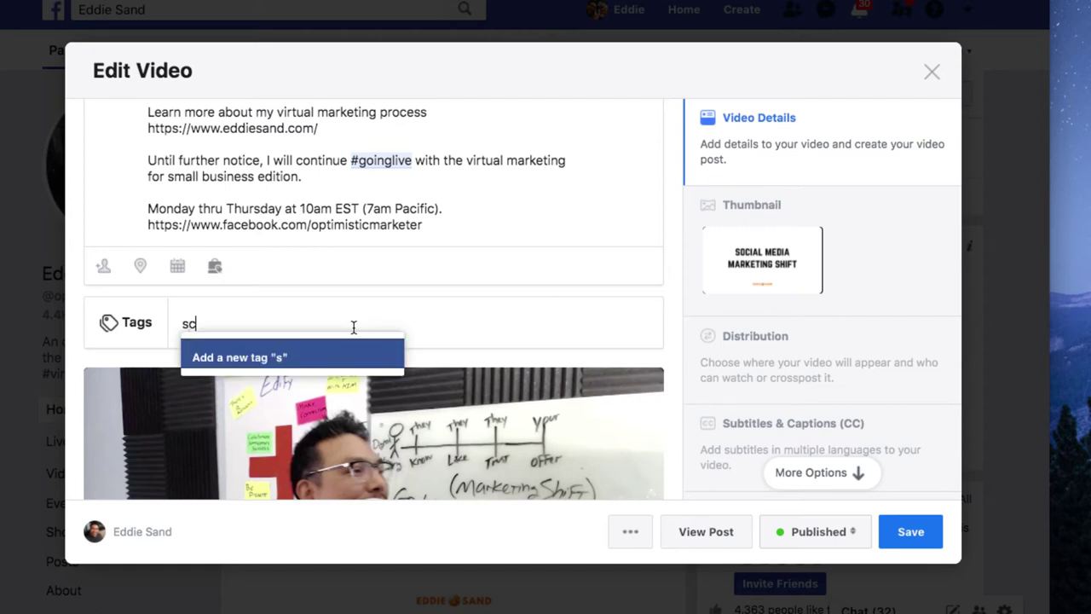
{"action": "type", "text": "cial"}
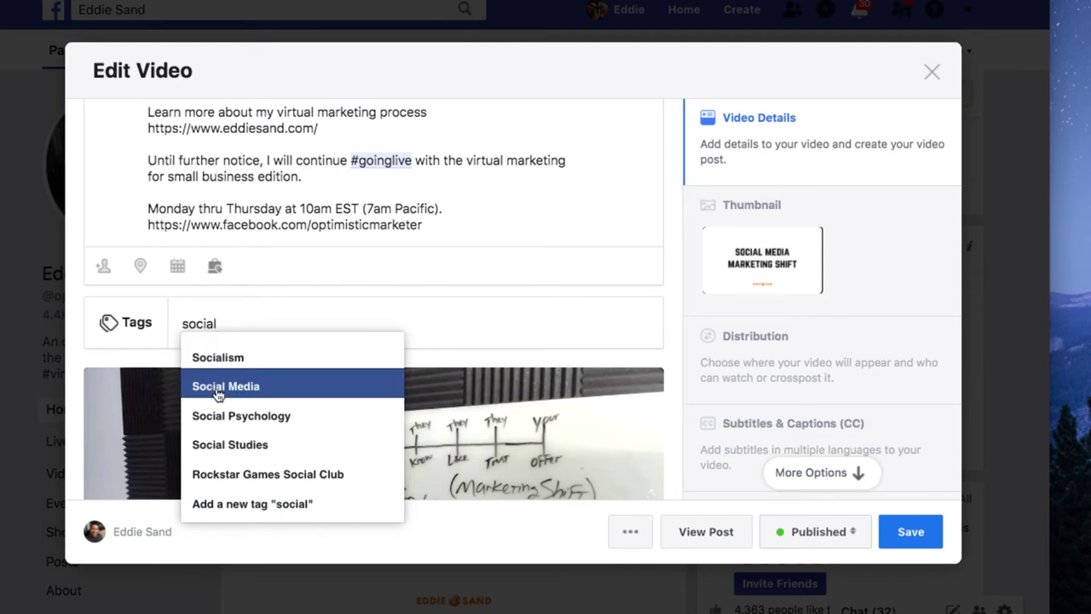
{"action": "key", "text": "BackSpace"}
{"action": "key", "text": "BackSpace"}
{"action": "key", "text": "BackSpace"}
{"action": "key", "text": "BackSpace"}
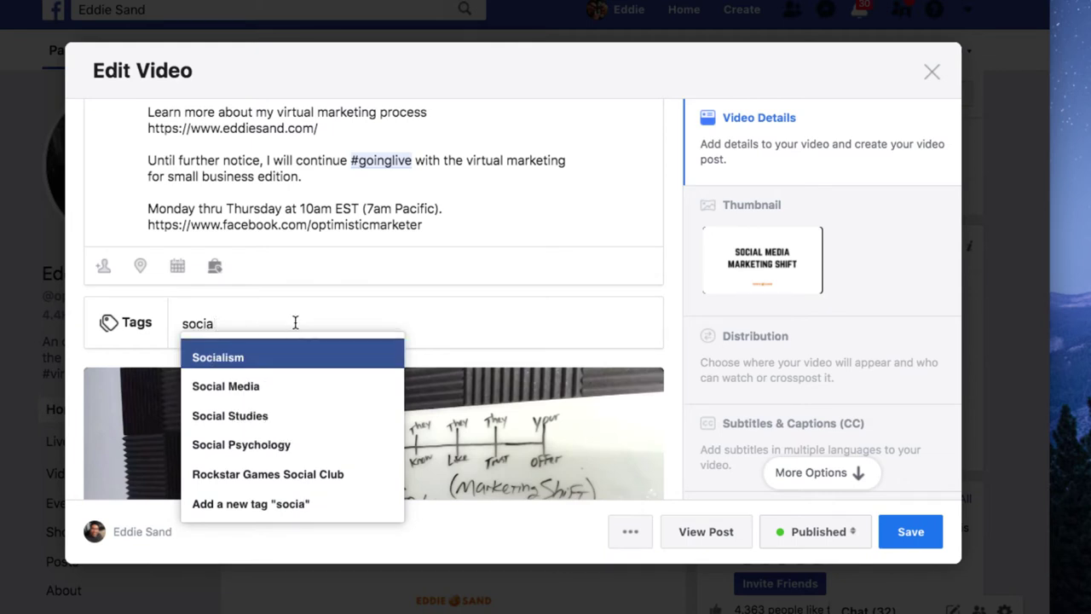
{"action": "key", "text": "BackSpace"}
{"action": "key", "text": "BackSpace"}
Try the custom tags "marketing" and "sales" on the video and remove both of them.
{"action": "type", "text": "marketing"}
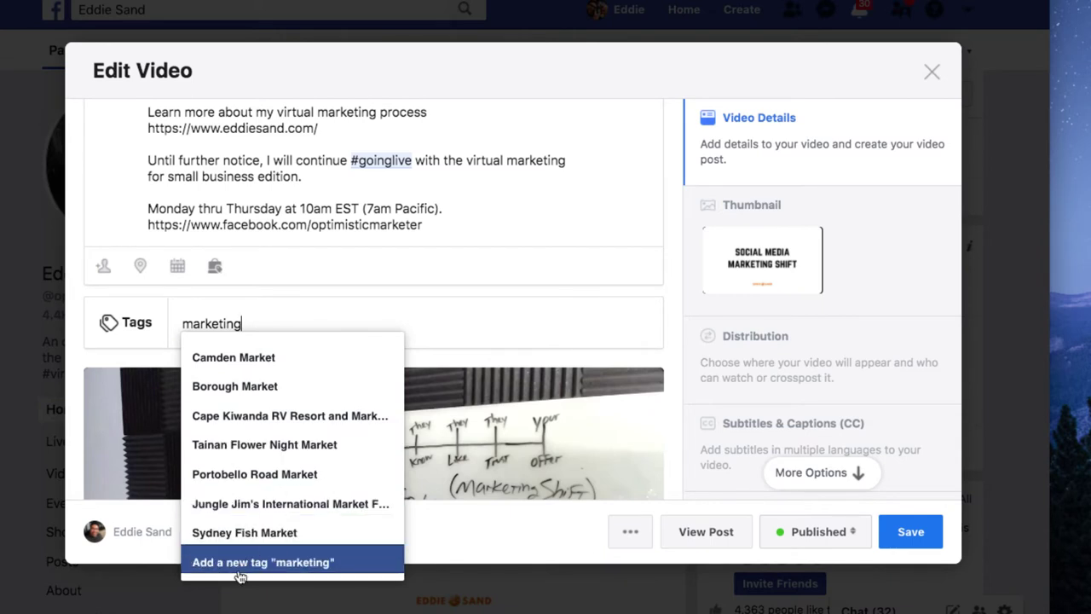
{"action": "left_click", "coordinate": [309, 567]}
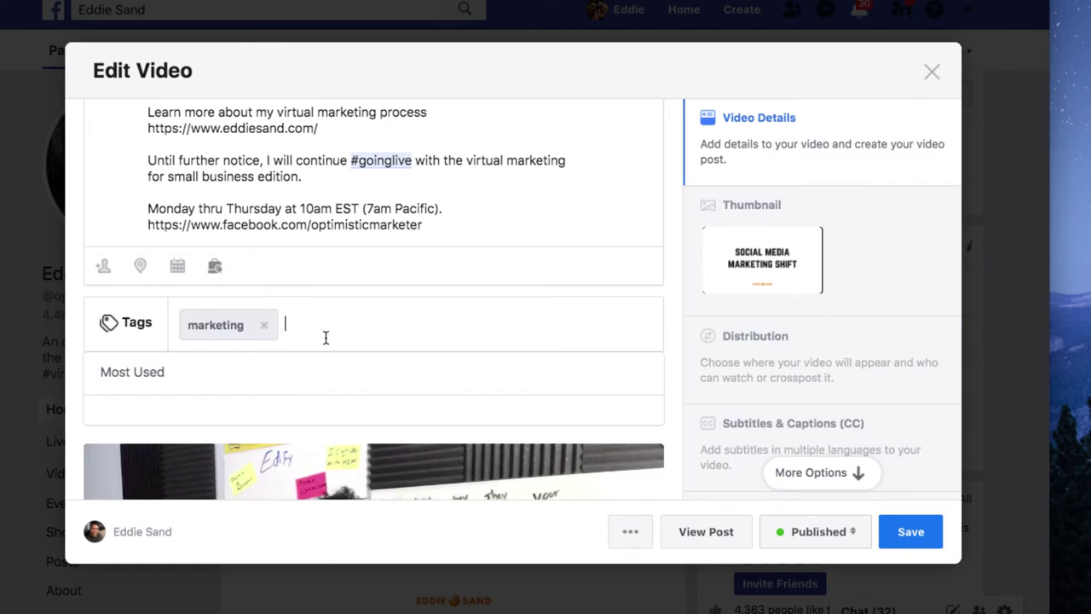
{"action": "type", "text": "so"}
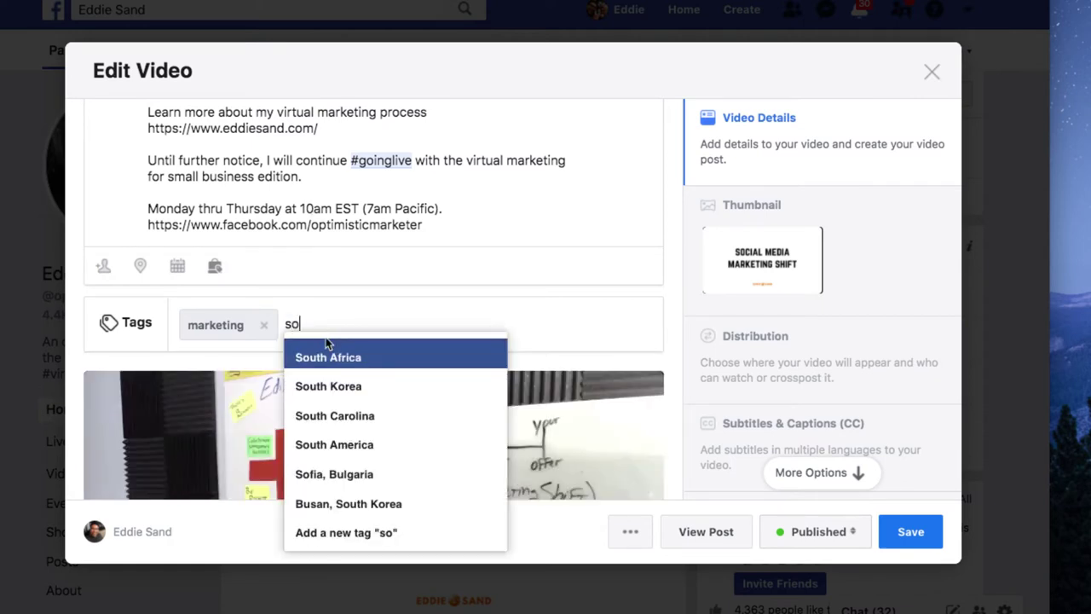
{"action": "key", "text": "BackSpace"}
{"action": "type", "text": "ales"}
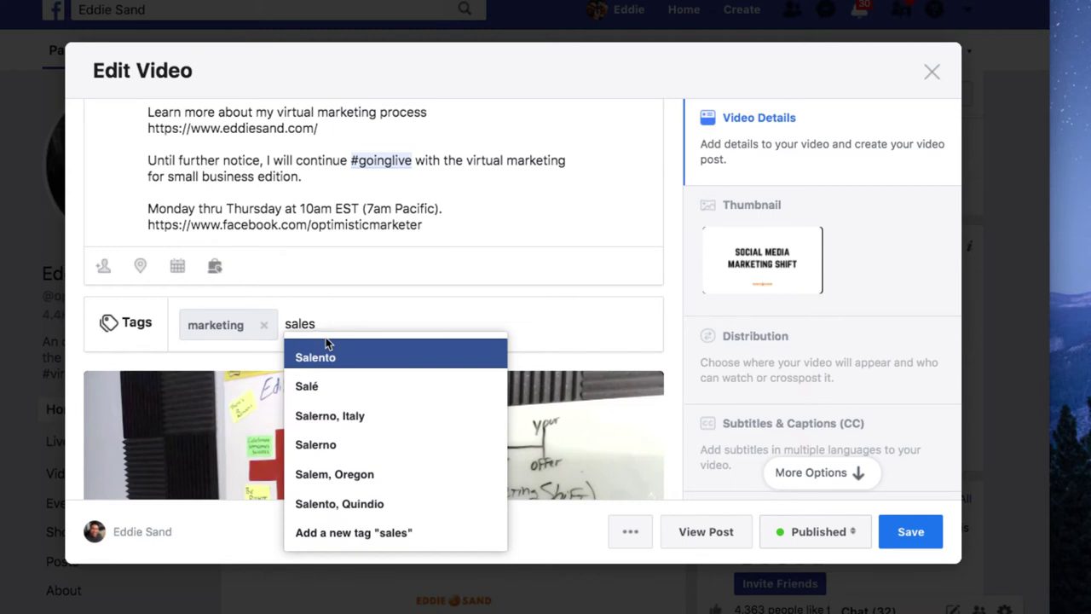
{"action": "left_click", "coordinate": [354, 535]}
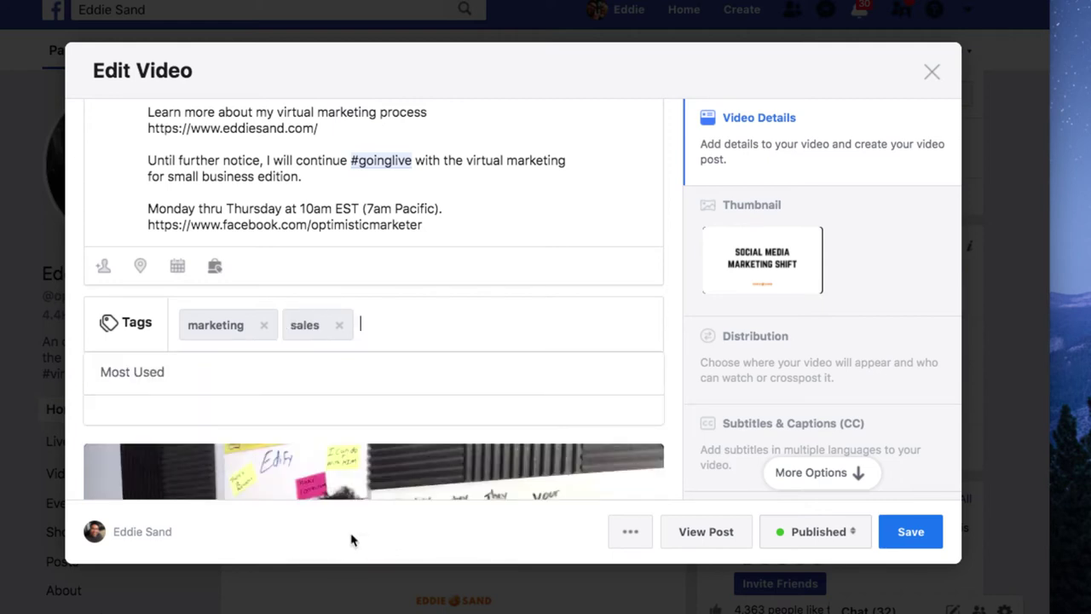
{"action": "left_click", "coordinate": [338, 325]}
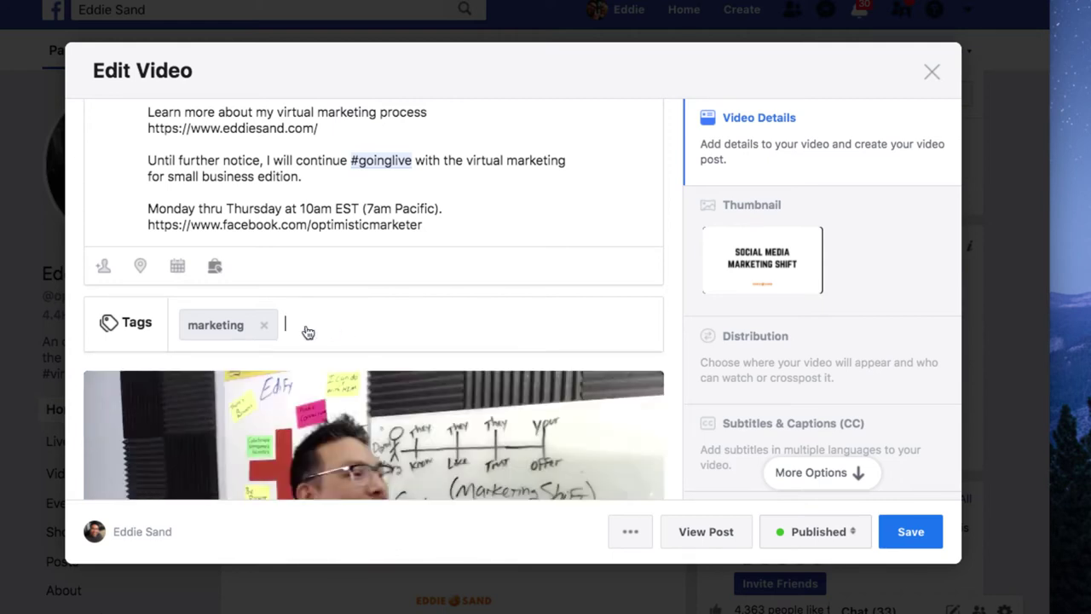
{"action": "left_click", "coordinate": [263, 325]}
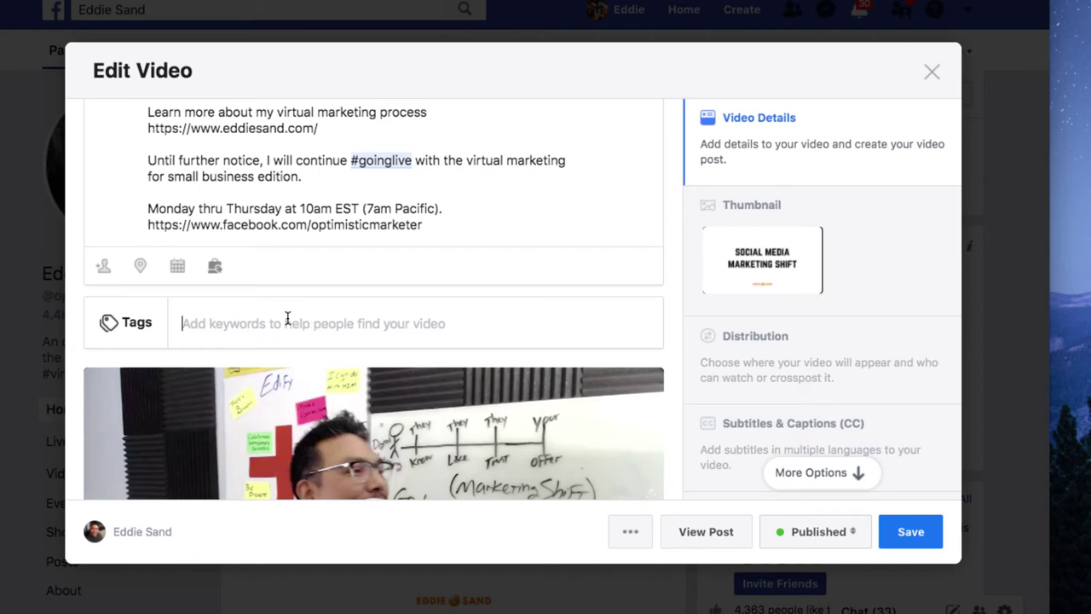
Add the suggested tags Social Media, Local & Small Businesses and Entrepreneurship & Startups to the video.
{"action": "type", "text": "social"}
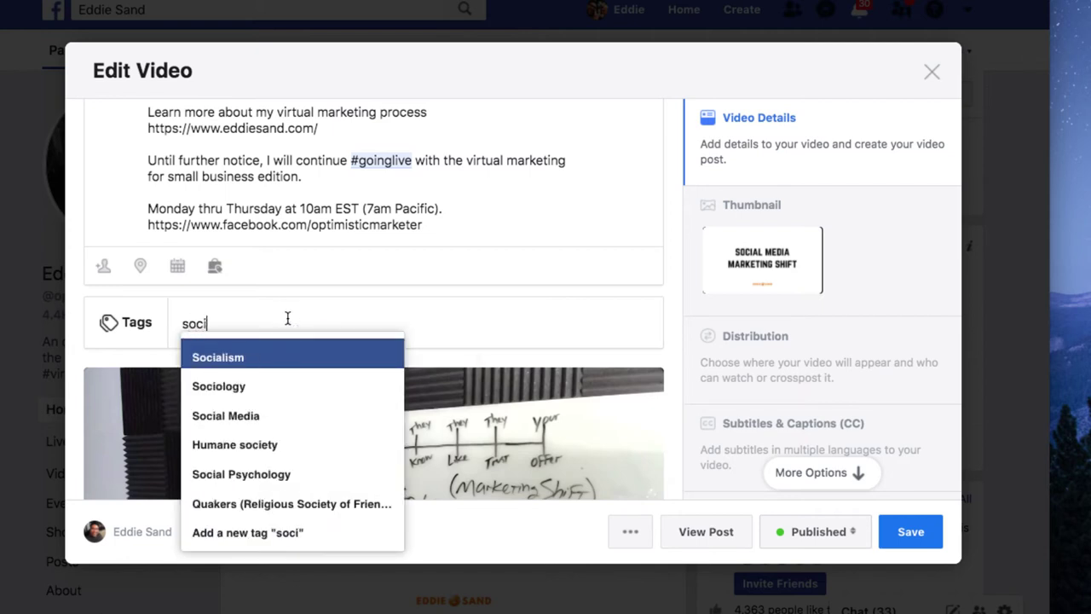
{"action": "left_click", "coordinate": [252, 388]}
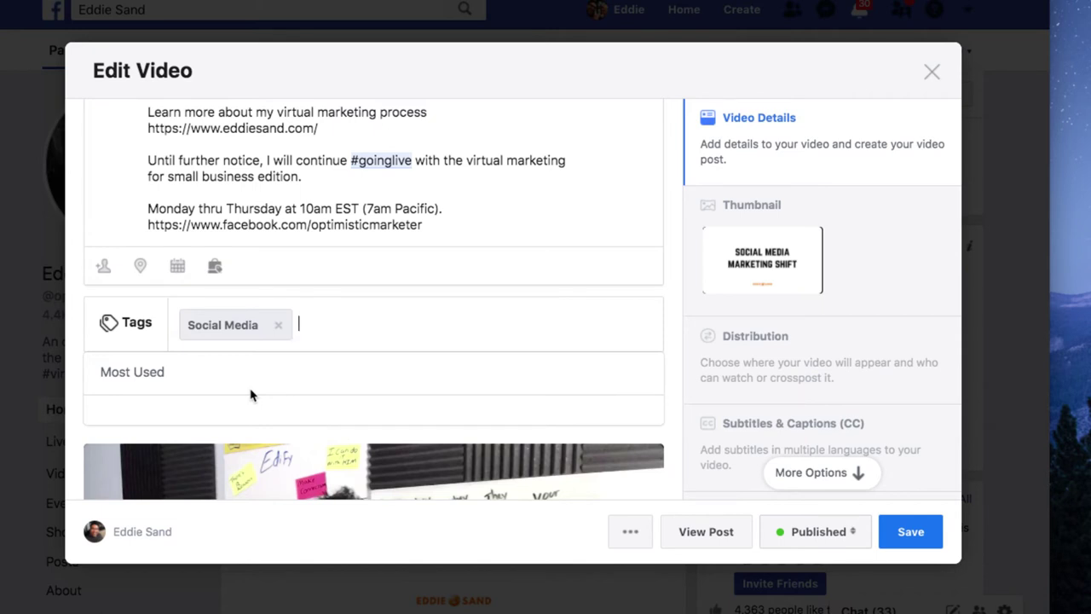
{"action": "type", "text": "busi"}
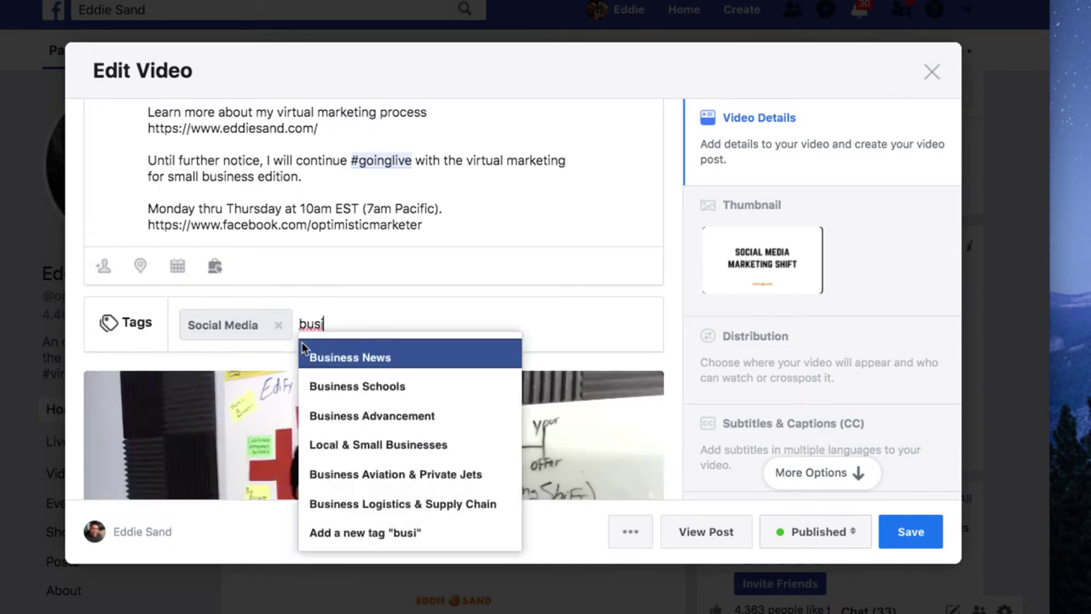
{"action": "left_click", "coordinate": [375, 457]}
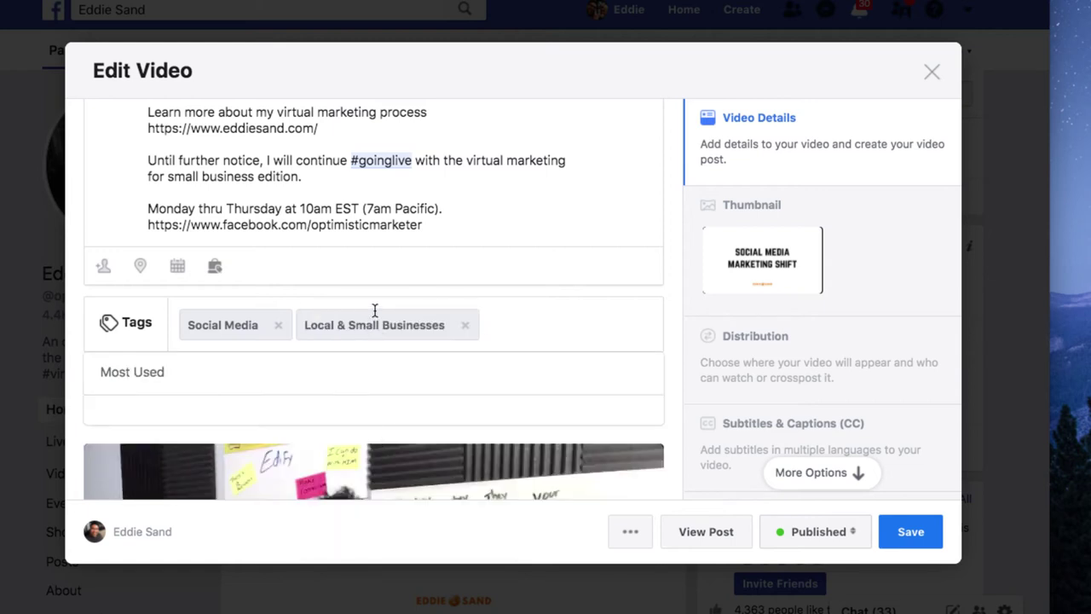
{"action": "type", "text": "entre"}
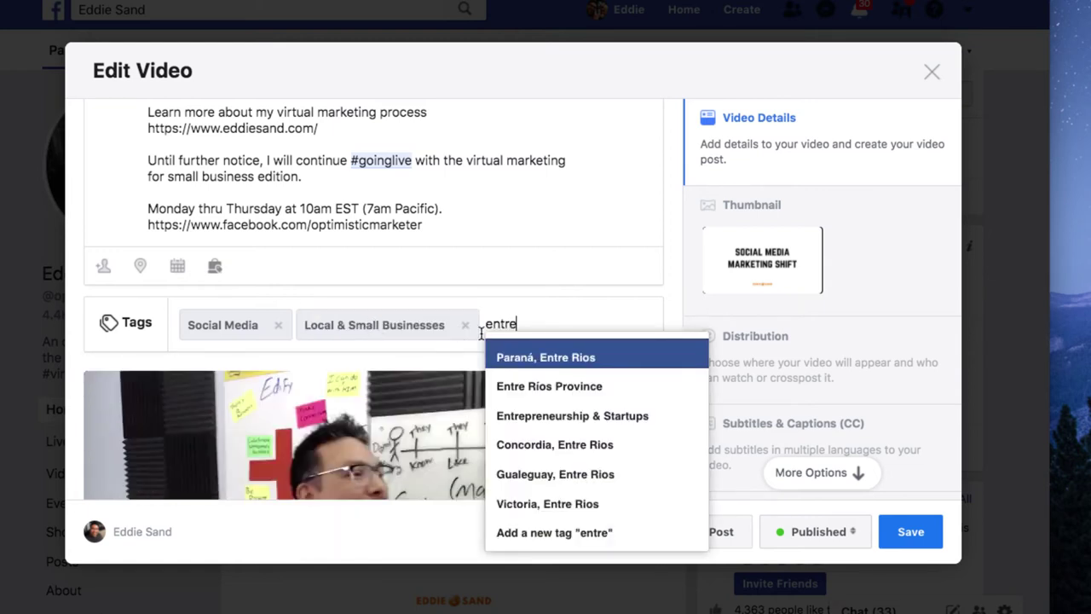
{"action": "left_click", "coordinate": [554, 423]}
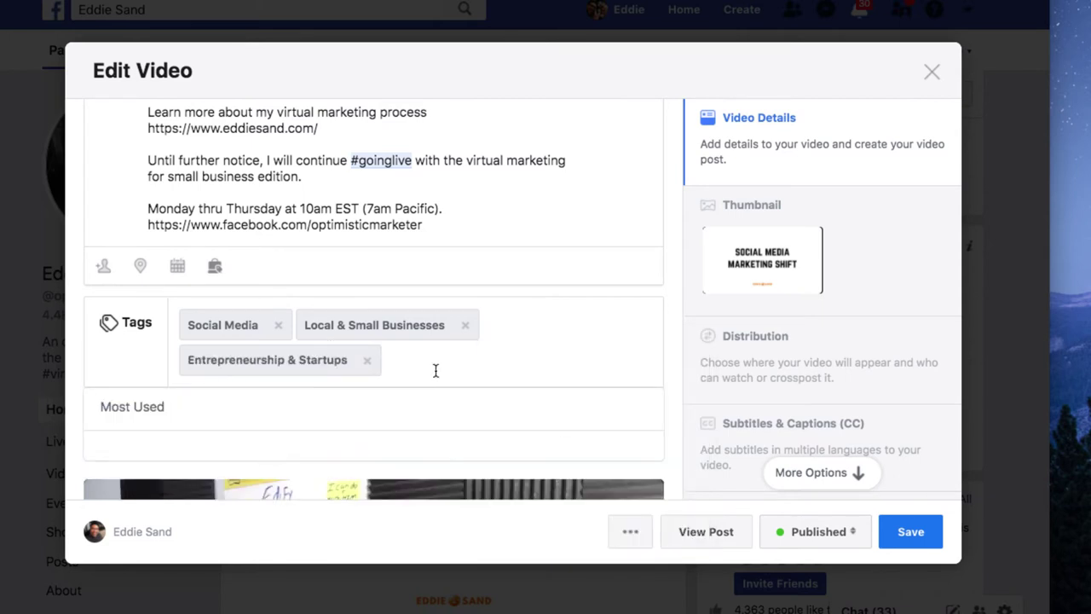
Add a new custom tag "live stream" to the video.
{"action": "scroll", "coordinate": [427, 370], "scroll_direction": "up", "scroll_amount": 3}
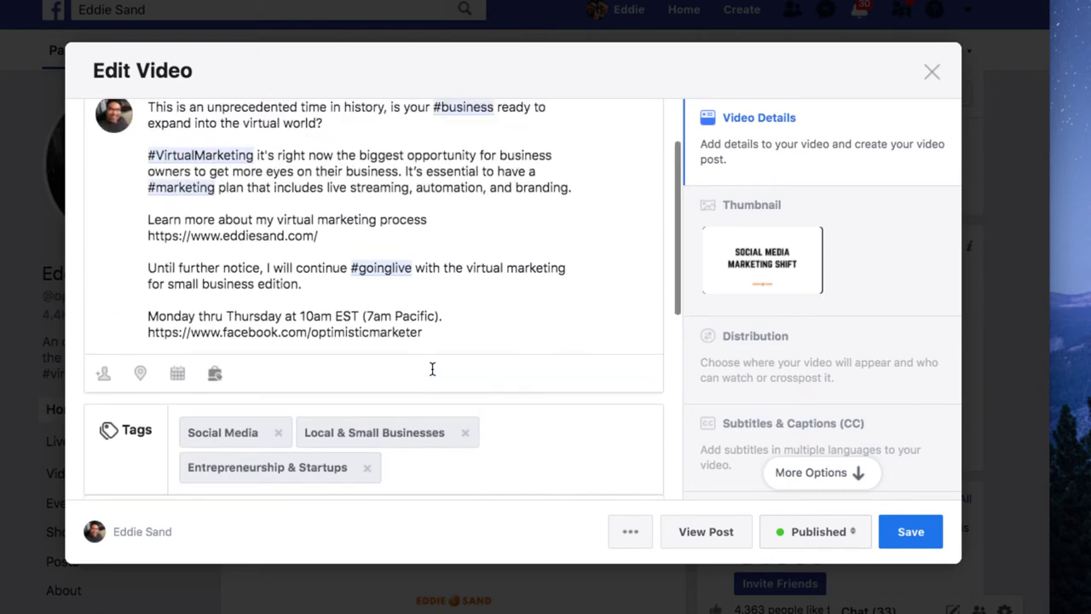
{"action": "scroll", "coordinate": [477, 333], "scroll_direction": "down", "scroll_amount": 4}
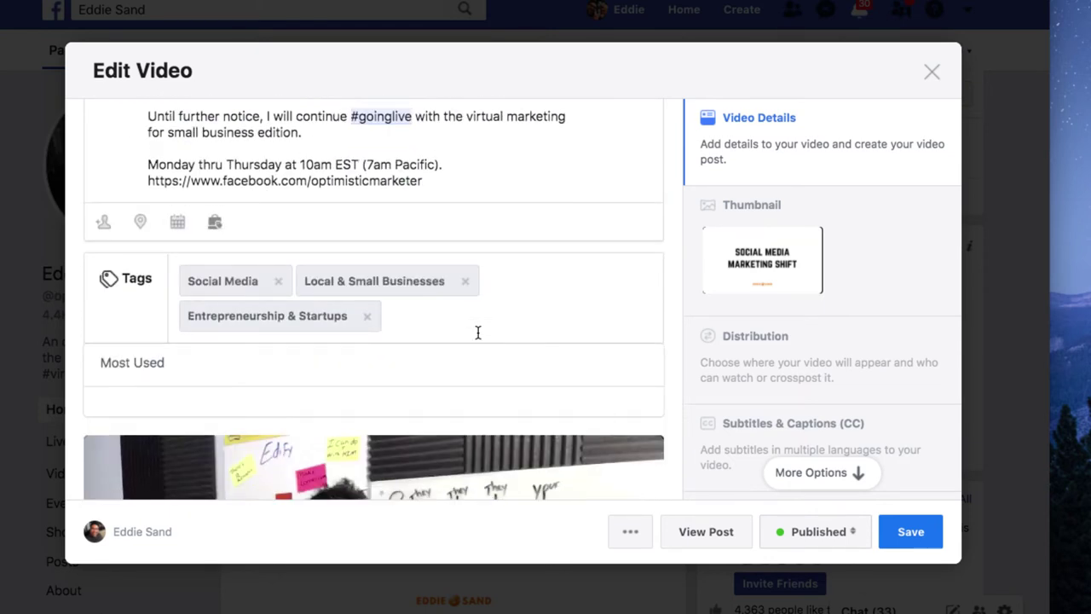
{"action": "type", "text": "live strea"}
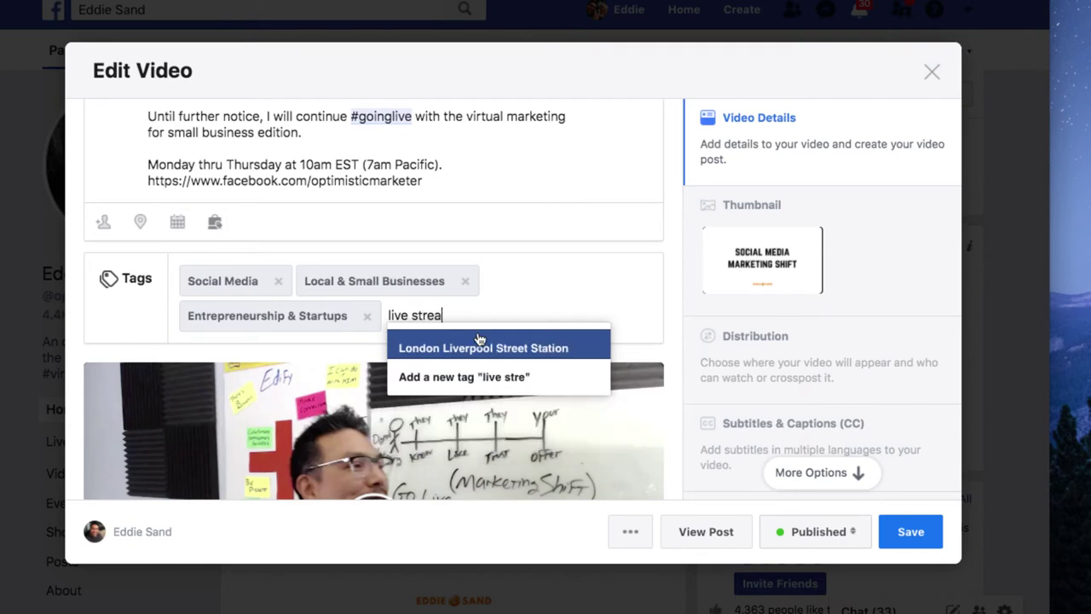
{"action": "type", "text": "m"}
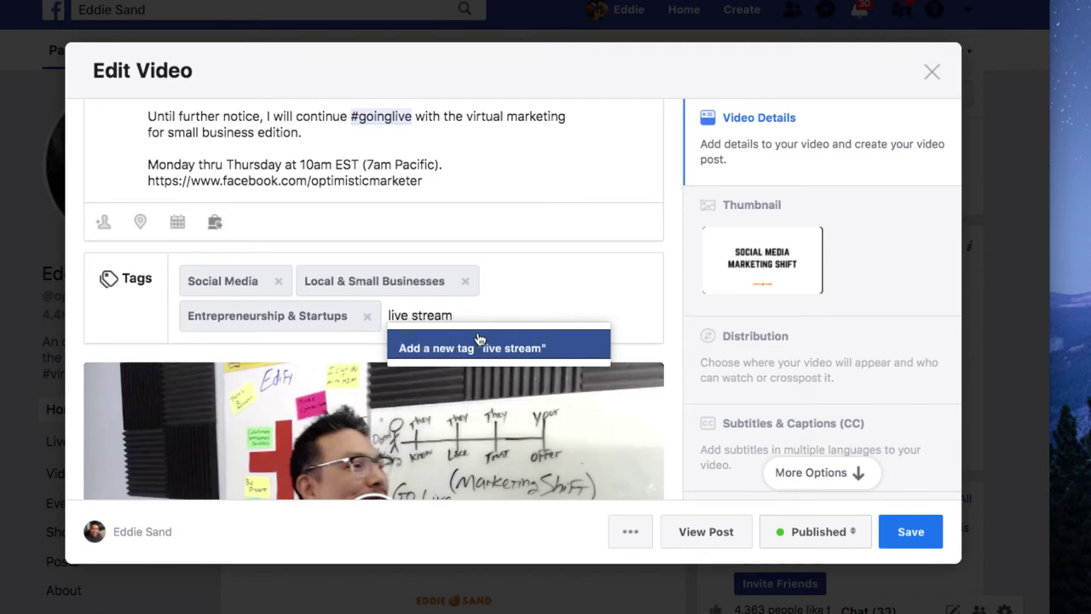
{"action": "left_click", "coordinate": [478, 357]}
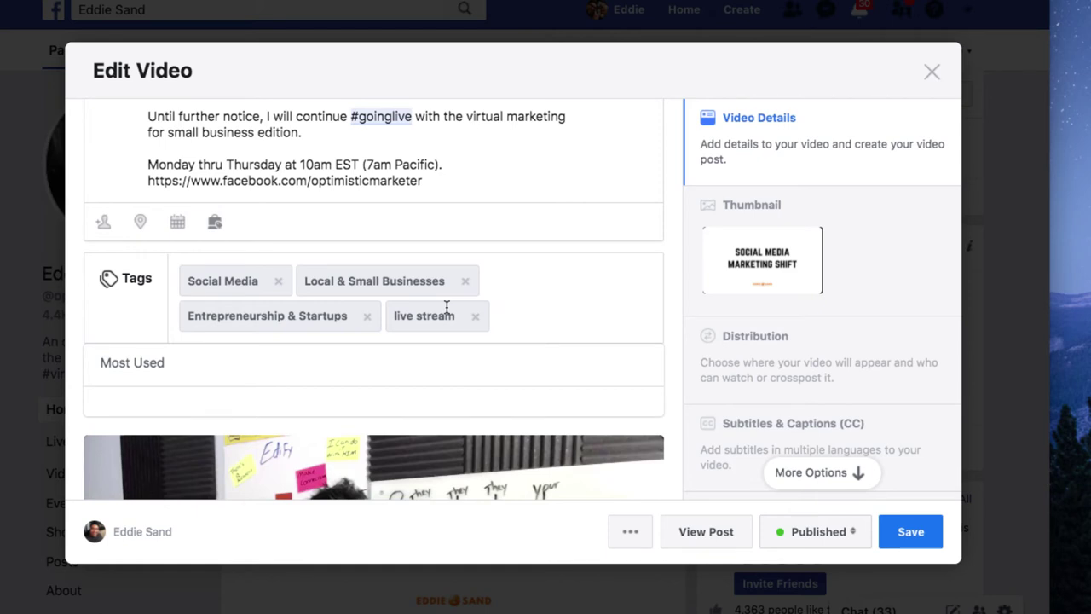
Check the available playlists in the video's distribution settings, keep the current selection, and save the edited video post.
{"action": "scroll", "coordinate": [450, 255], "scroll_direction": "up", "scroll_amount": 3}
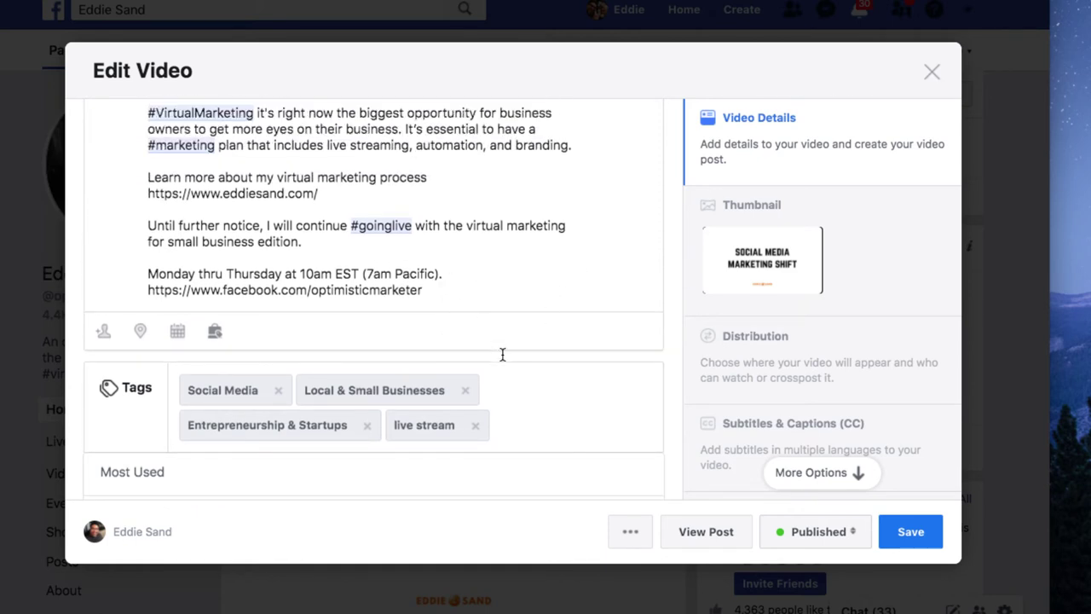
{"action": "scroll", "coordinate": [511, 380], "scroll_direction": "down", "scroll_amount": 3}
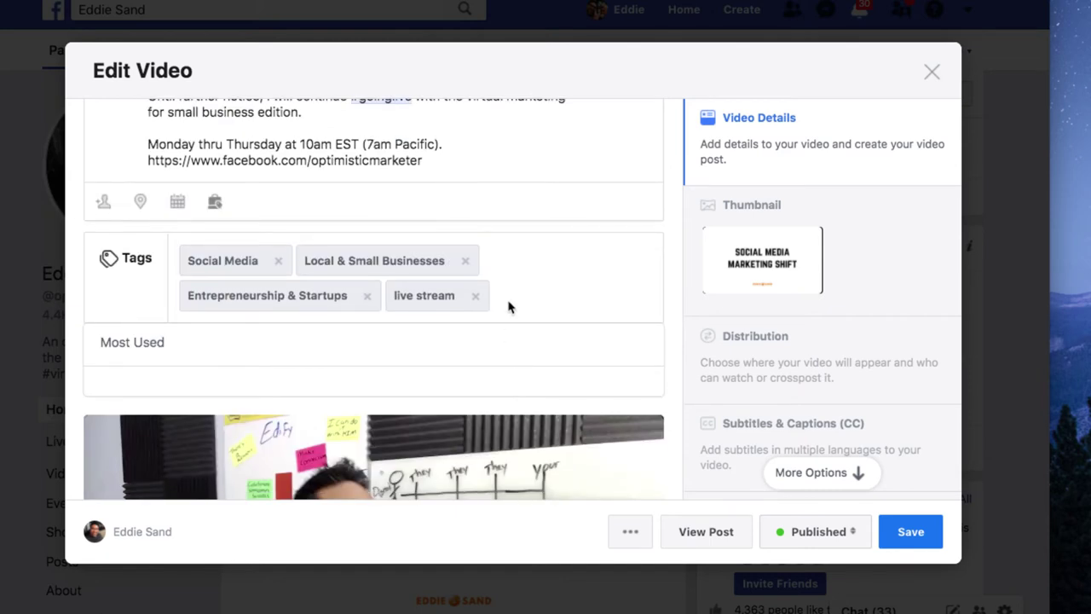
{"action": "scroll", "coordinate": [506, 317], "scroll_direction": "down", "scroll_amount": 3}
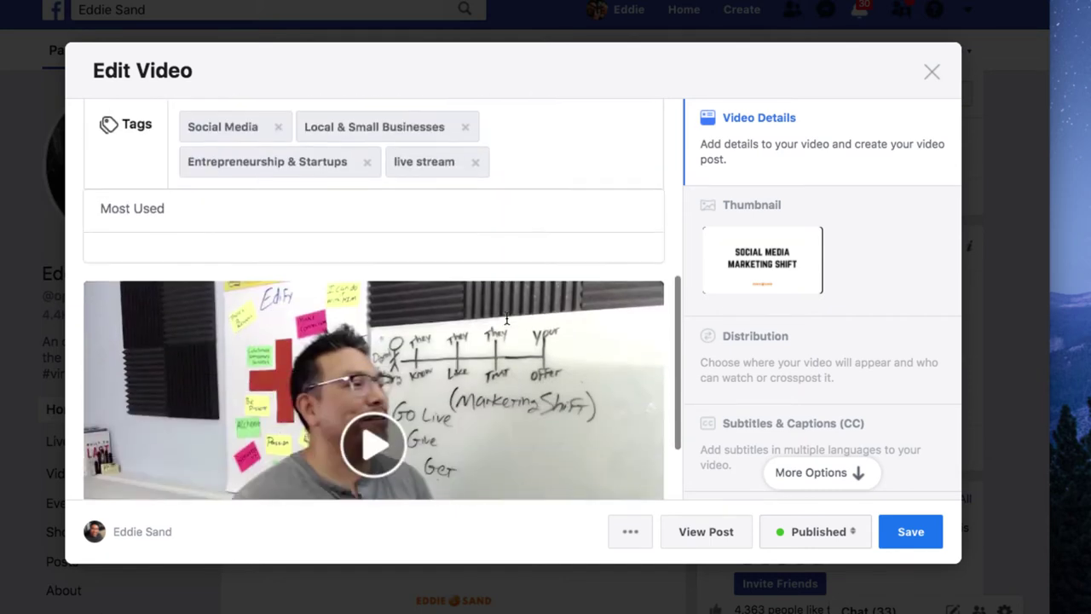
{"action": "scroll", "coordinate": [511, 236], "scroll_direction": "up", "scroll_amount": 3}
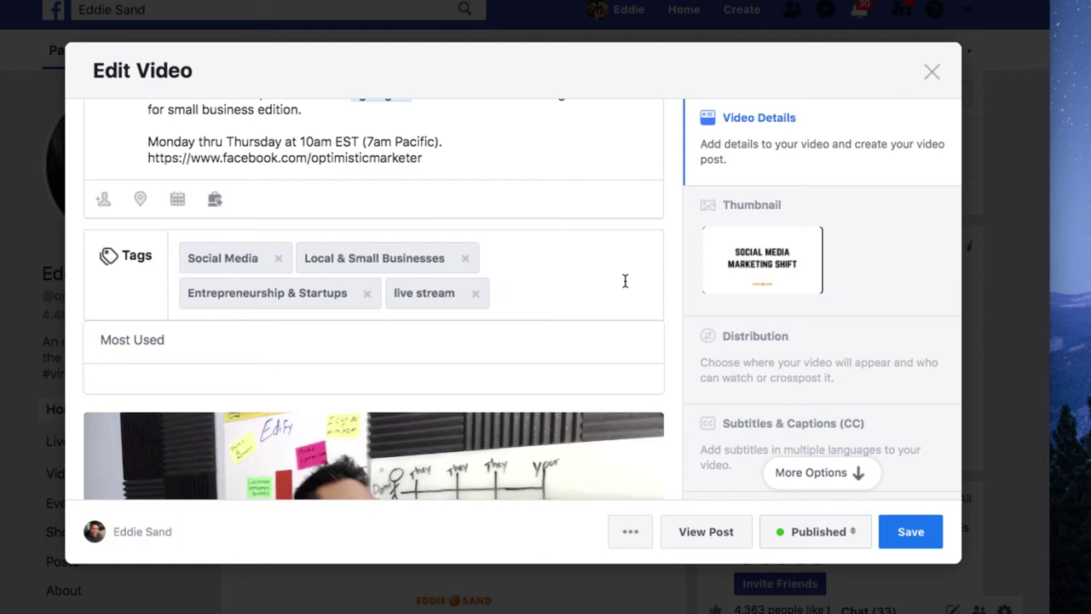
{"action": "scroll", "coordinate": [627, 285], "scroll_direction": "down", "scroll_amount": 5}
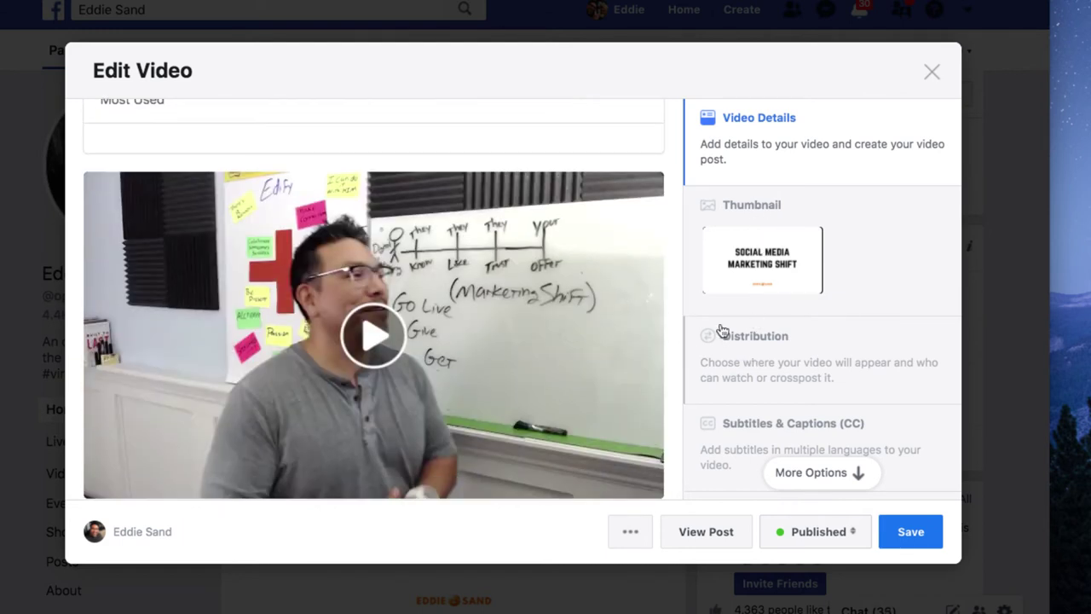
{"action": "left_click", "coordinate": [793, 380]}
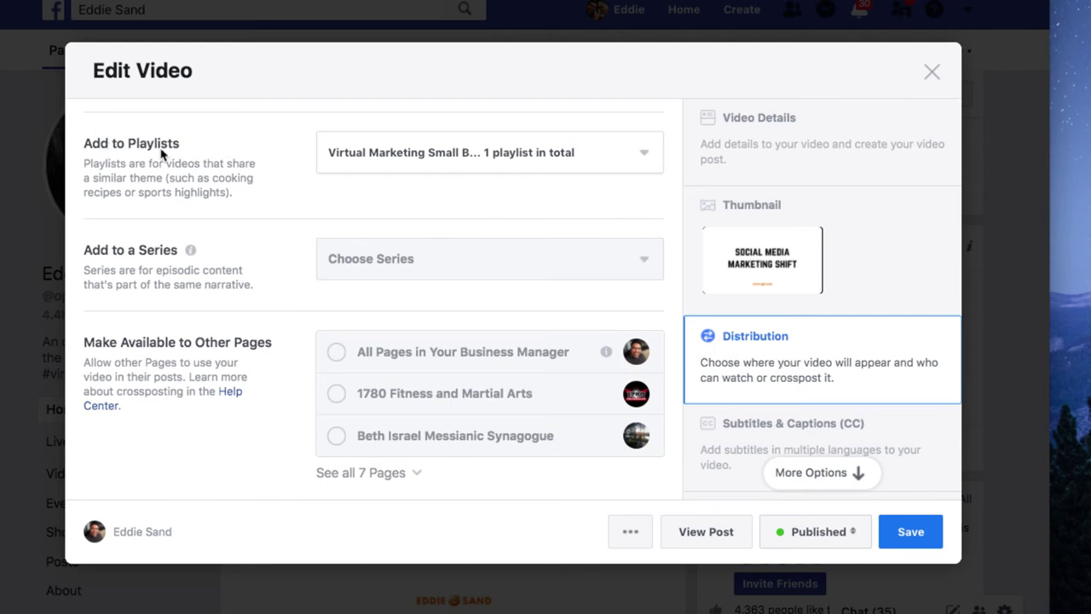
{"action": "left_click", "coordinate": [615, 157]}
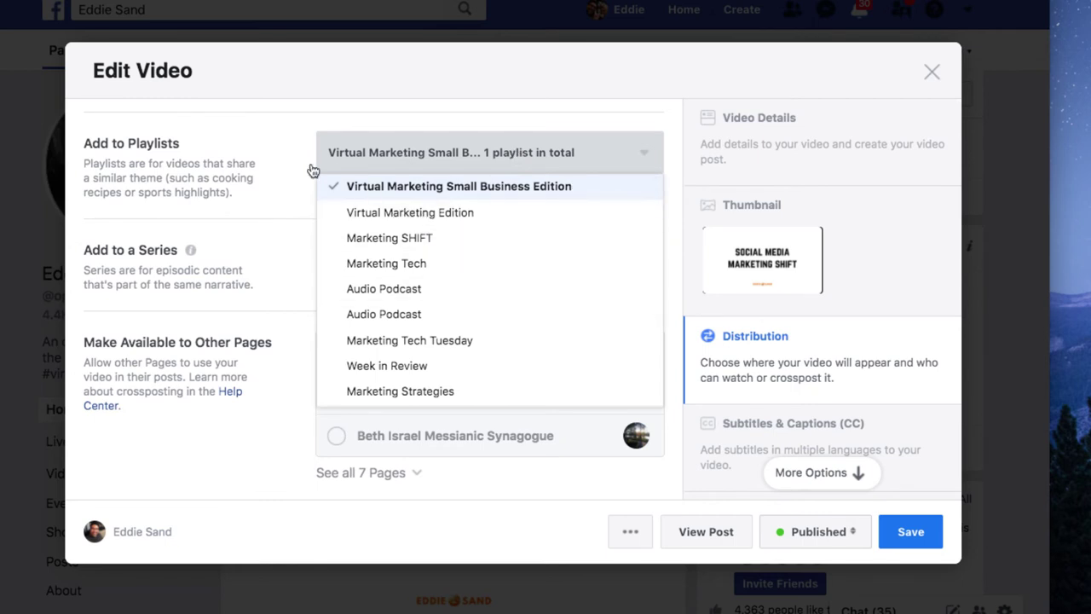
{"action": "left_click", "coordinate": [262, 164]}
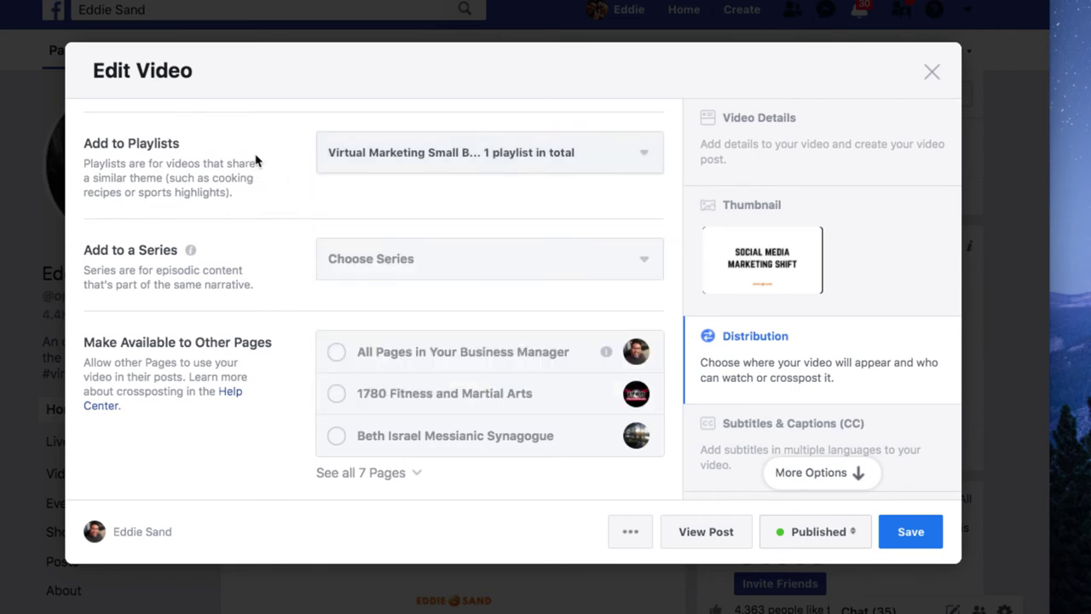
{"action": "left_click", "coordinate": [908, 537]}
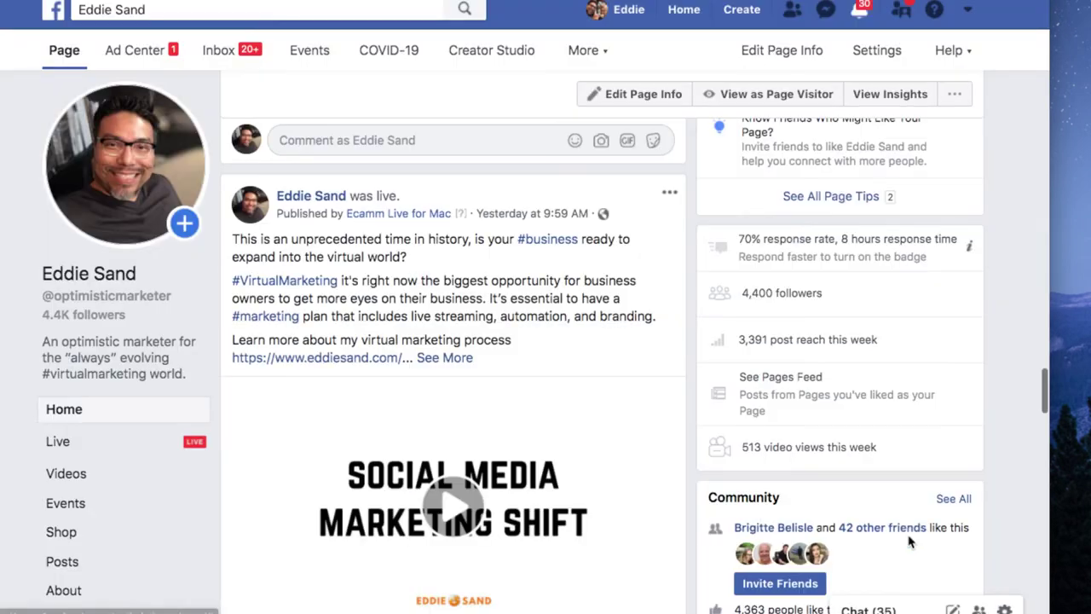